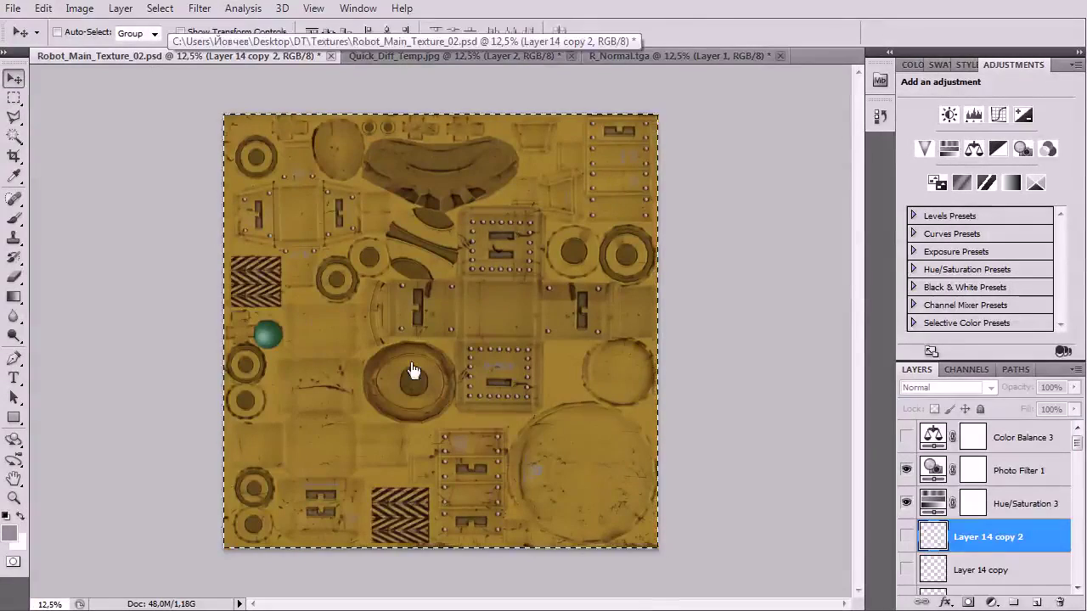
- Show Layer 14 copy and Layer 14 copy 2, and raise the opacity of Layer 14 copy 2 to 98%
left_click_drag(907, 569, 908, 537)
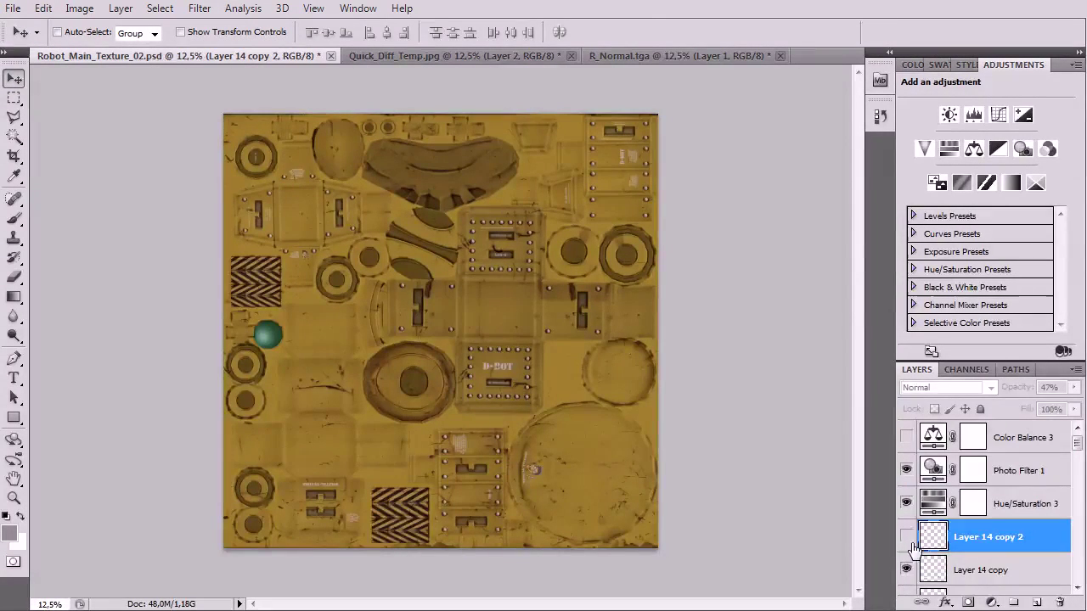
key("ctrl+plus")
key("ctrl+plus")
key("ctrl+plus")
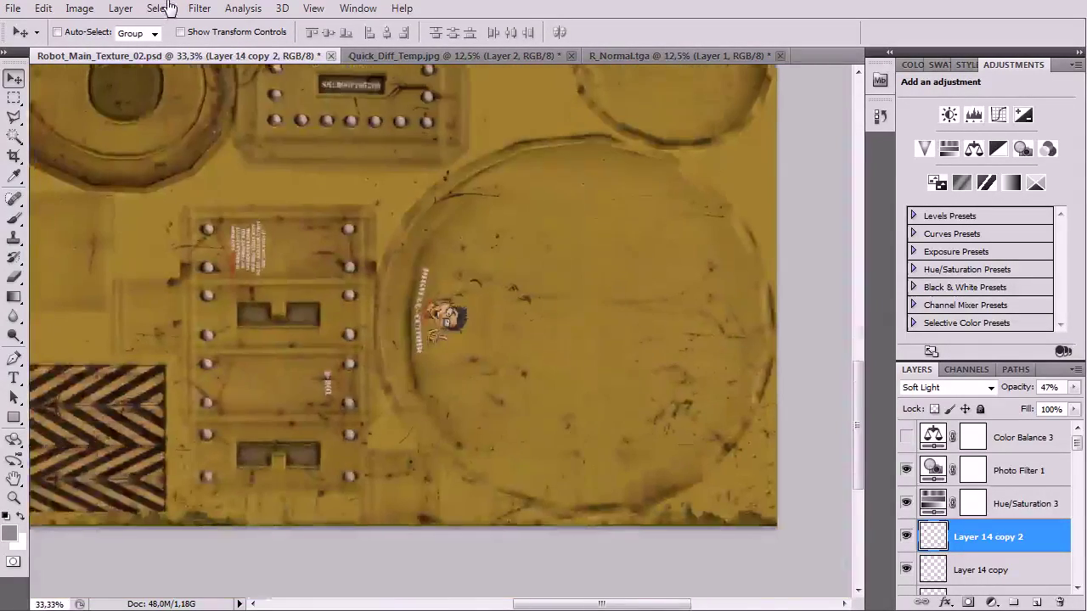
key("ctrl+plus")
key("ctrl+plus")
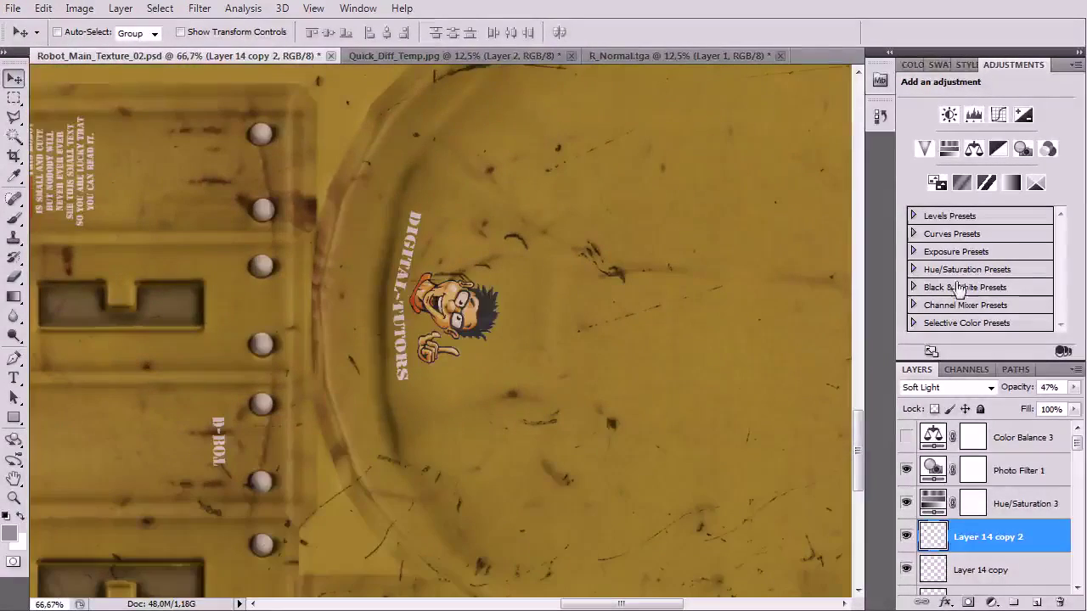
left_click(1075, 387)
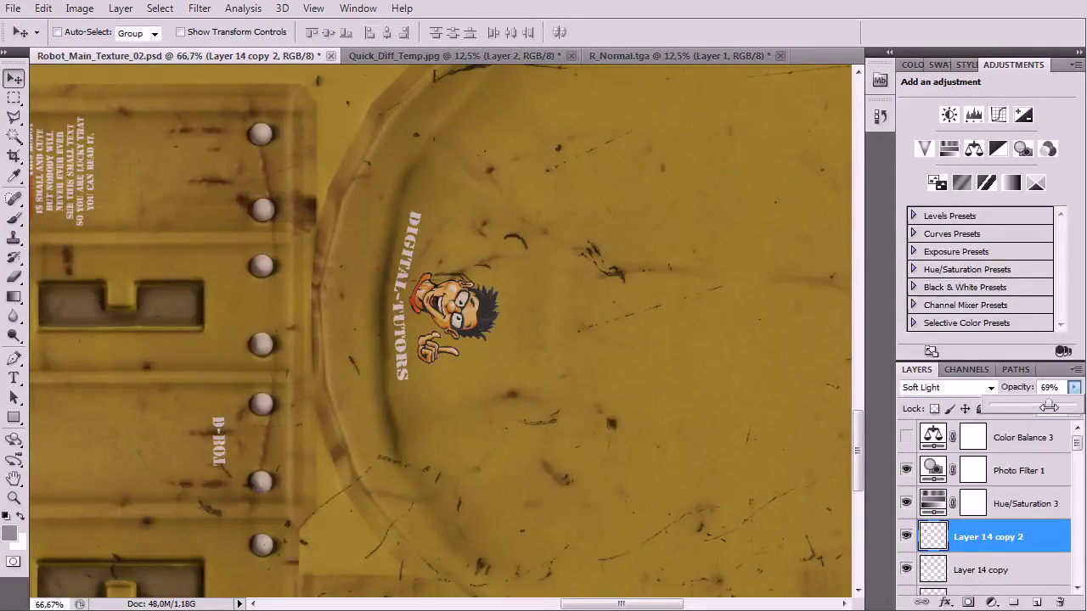
left_click_drag(1049, 408, 1074, 406)
- Merge Layer 14, Layer 14 copy and Layer 14 copy 2 into a single decal layer
scroll(1028, 548, "down", 1)
left_click(991, 535, "shift")
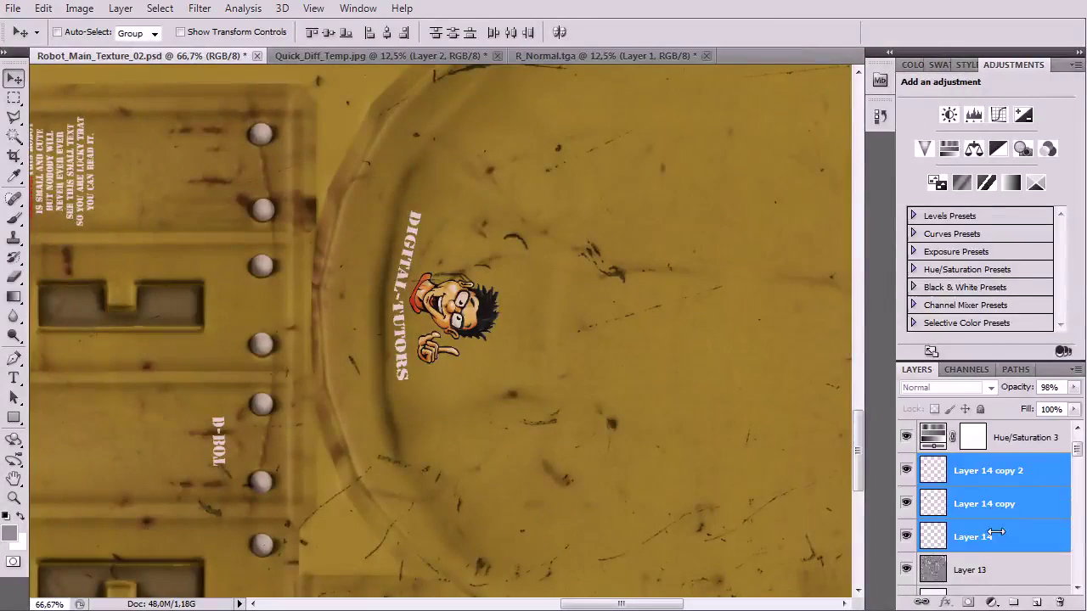
right_click(992, 535)
left_click(943, 481)
- Try other blending modes, including Darker Color and Soft Light, on the merged decal layer and return it to Normal
left_click_drag(458, 340, 544, 366)
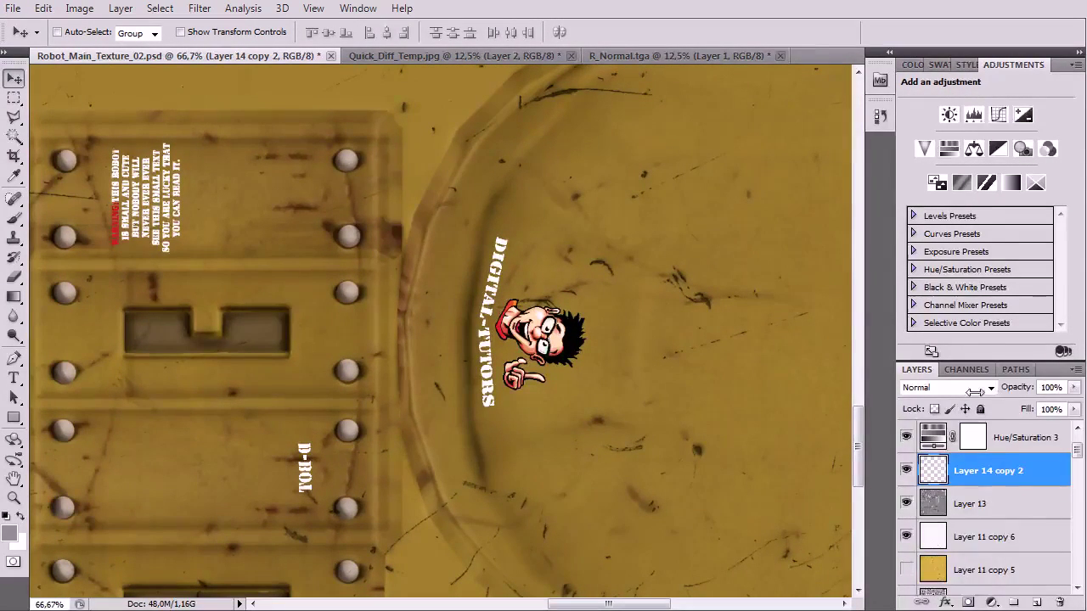
left_click(947, 387)
left_click(922, 485)
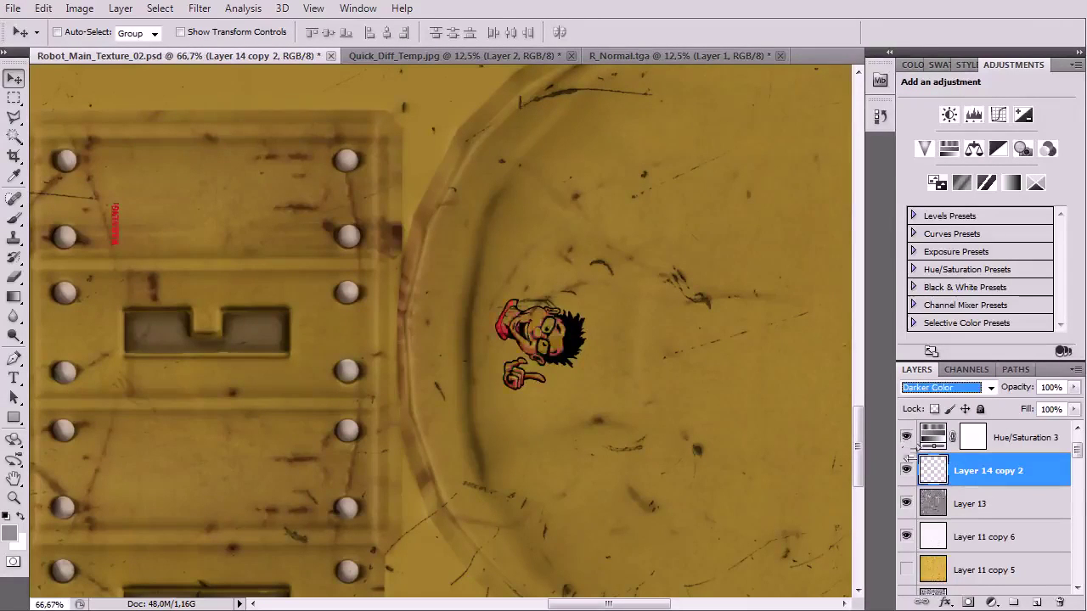
key("Down")
key("Down")
key("Down")
key("Down")
key("Down")
key("Down")
key("Down")
key("Up")
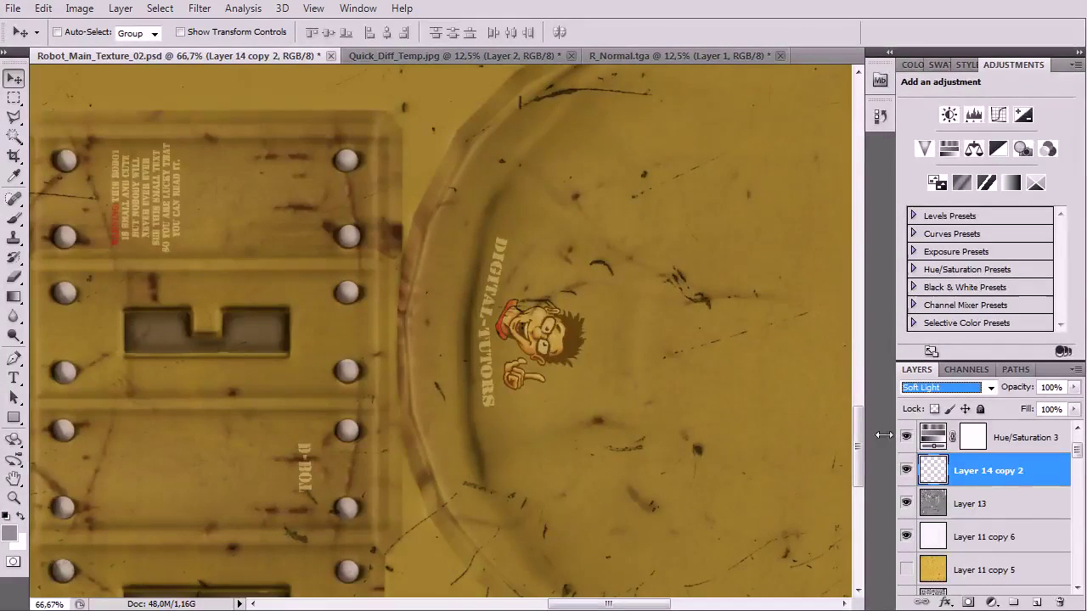
right_click(994, 472)
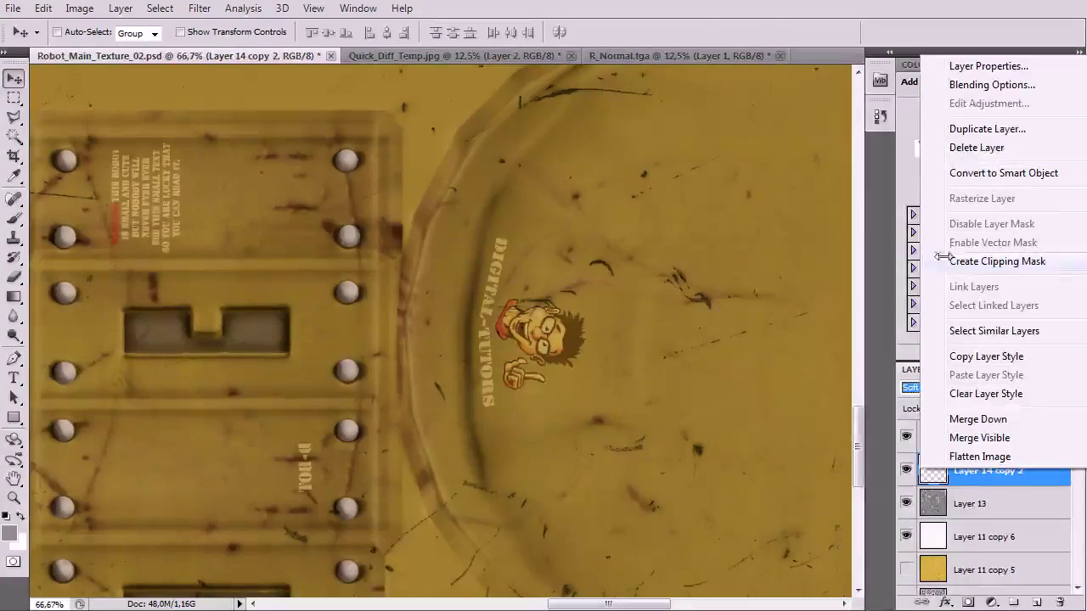
left_click(968, 485)
left_click(945, 387)
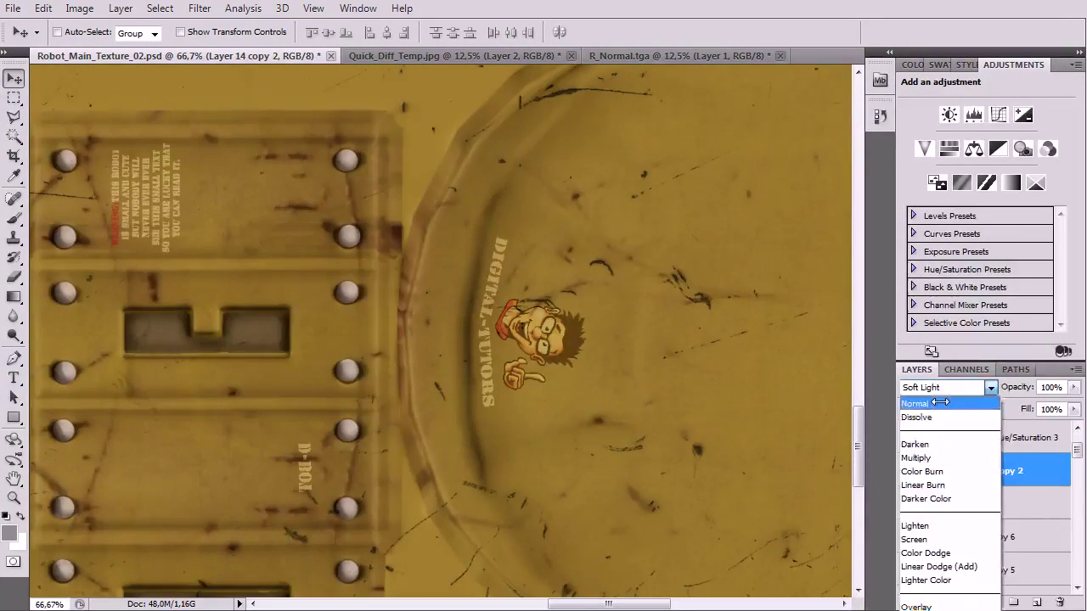
left_click(940, 403)
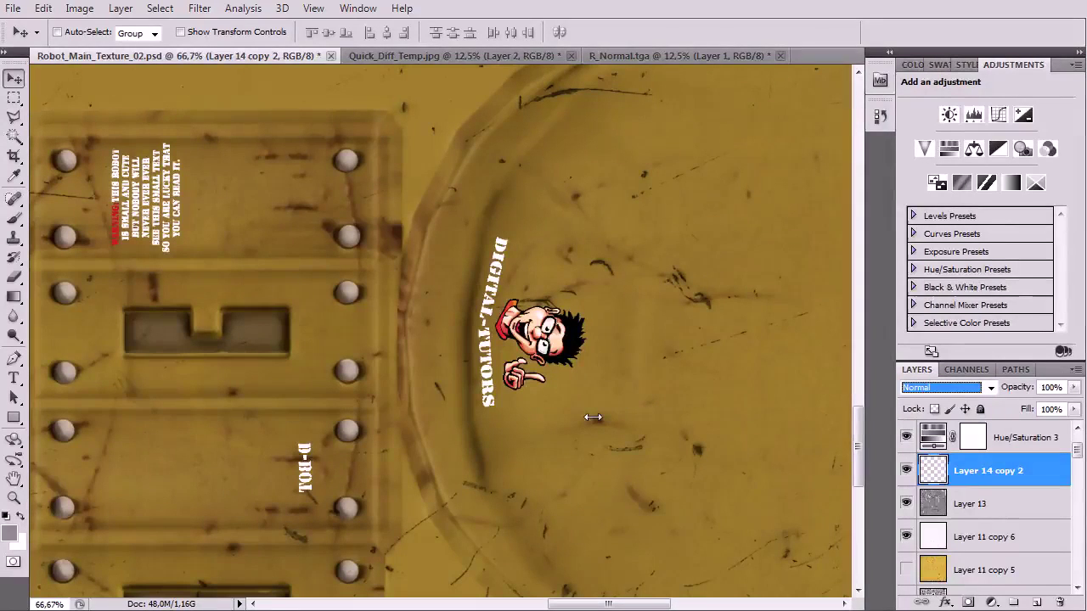
- Add a layer mask to the merged decal layer and choose the 24 px spatter brush, enlarged to 150 px
left_click(969, 603)
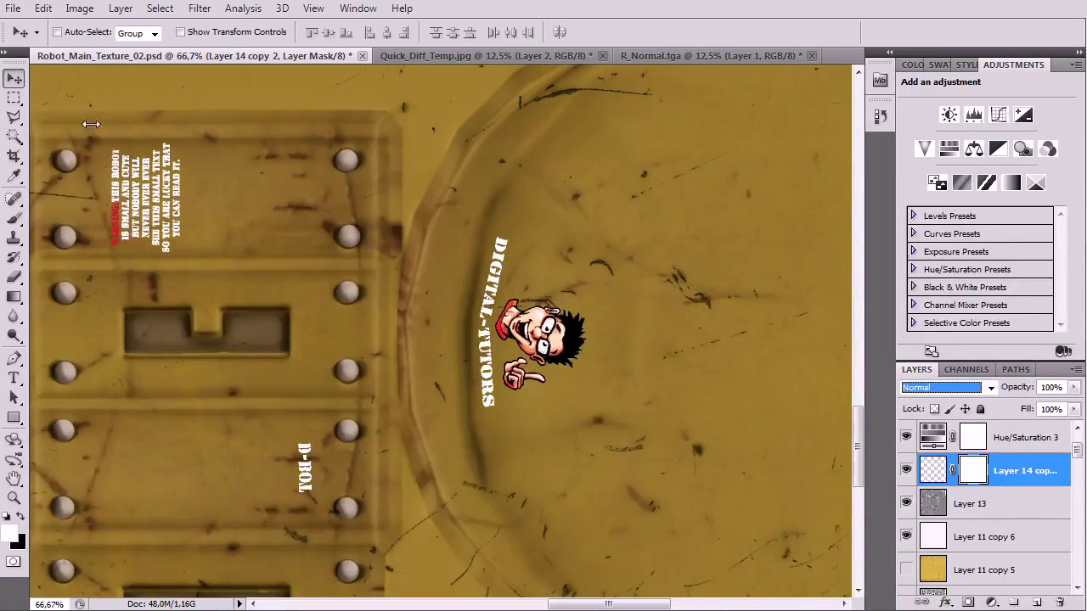
left_click(14, 218)
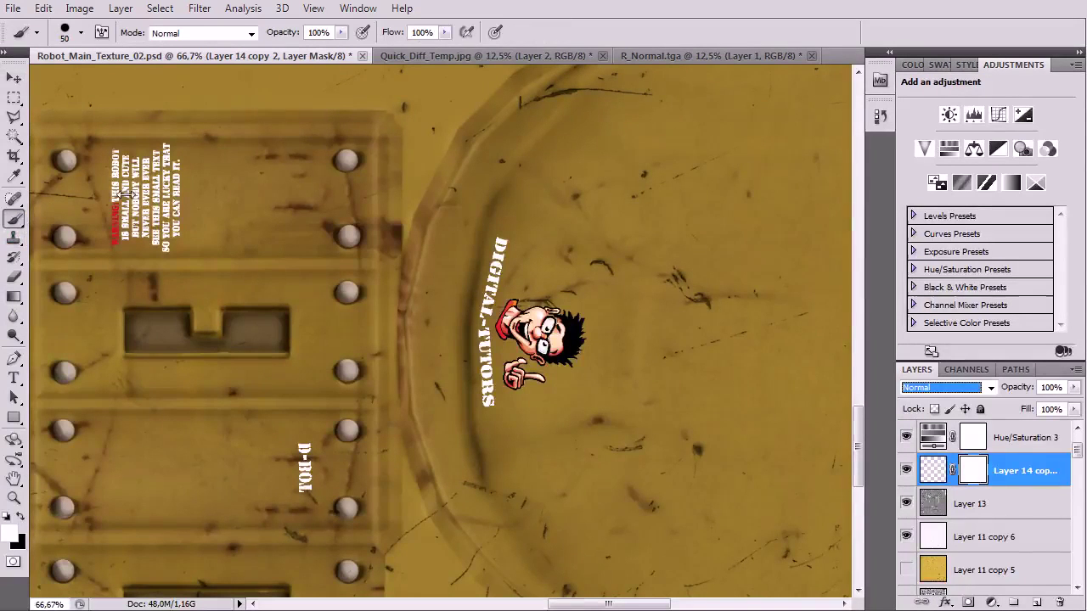
left_click(80, 32)
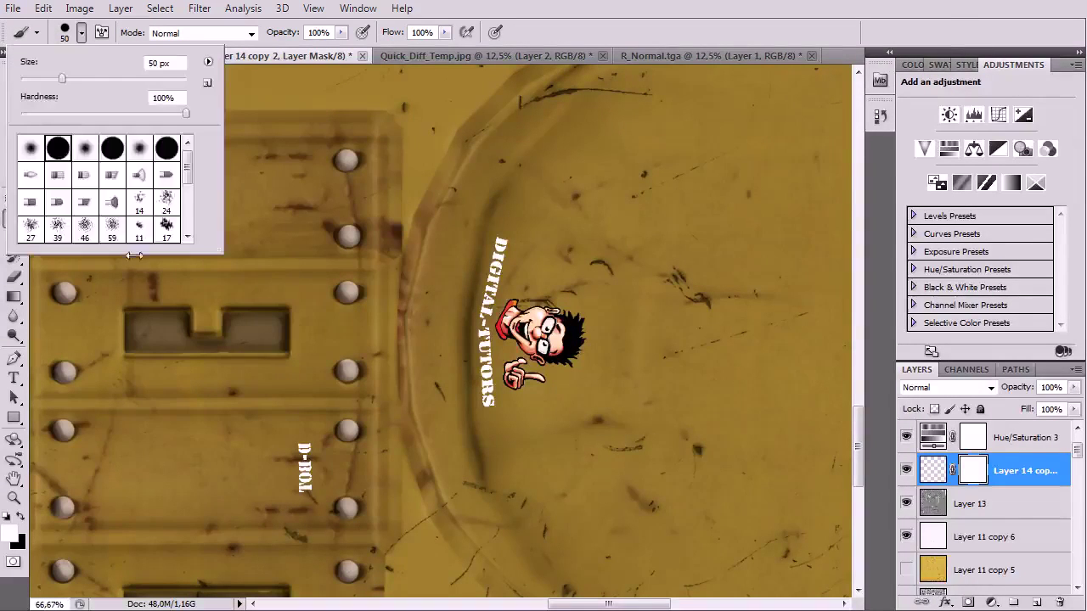
left_click(168, 204)
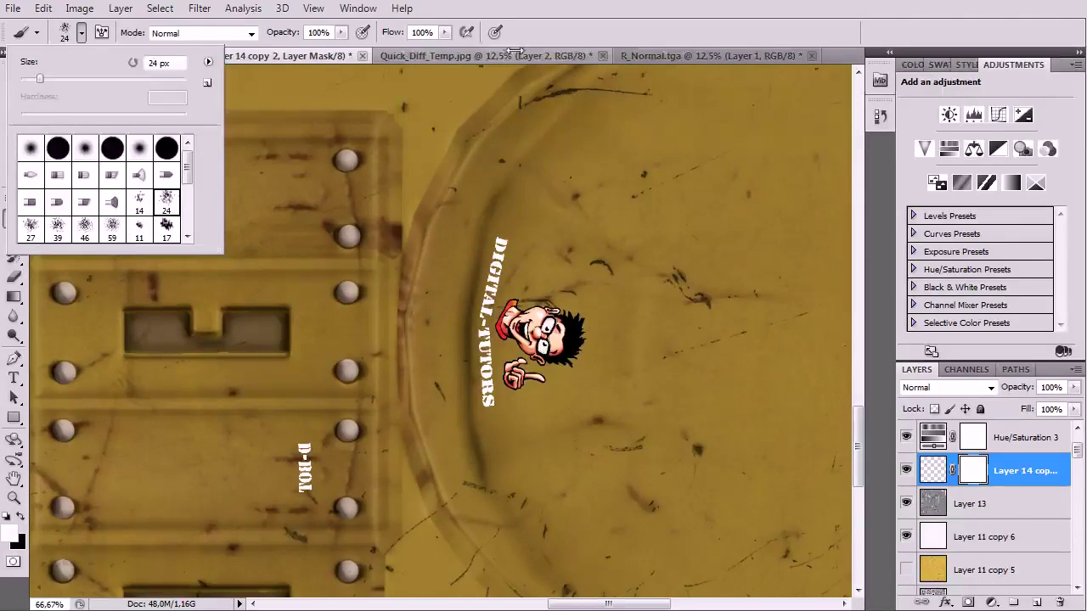
left_click(586, 222)
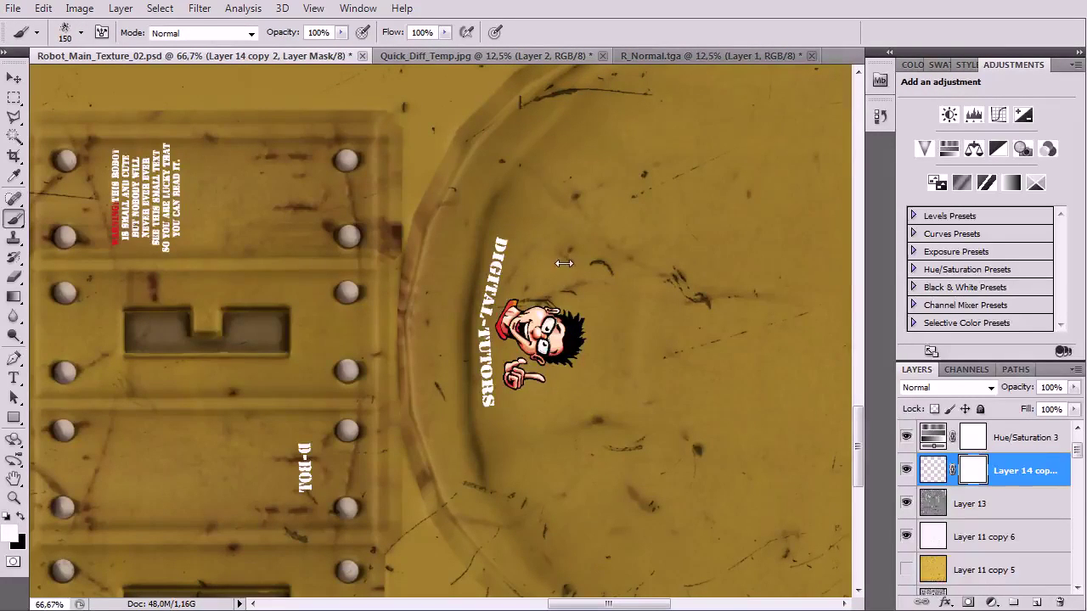
- Set the brush to 35% opacity and 60% flow, with black (000000) as the foreground color
left_click_drag(339, 33, 294, 45)
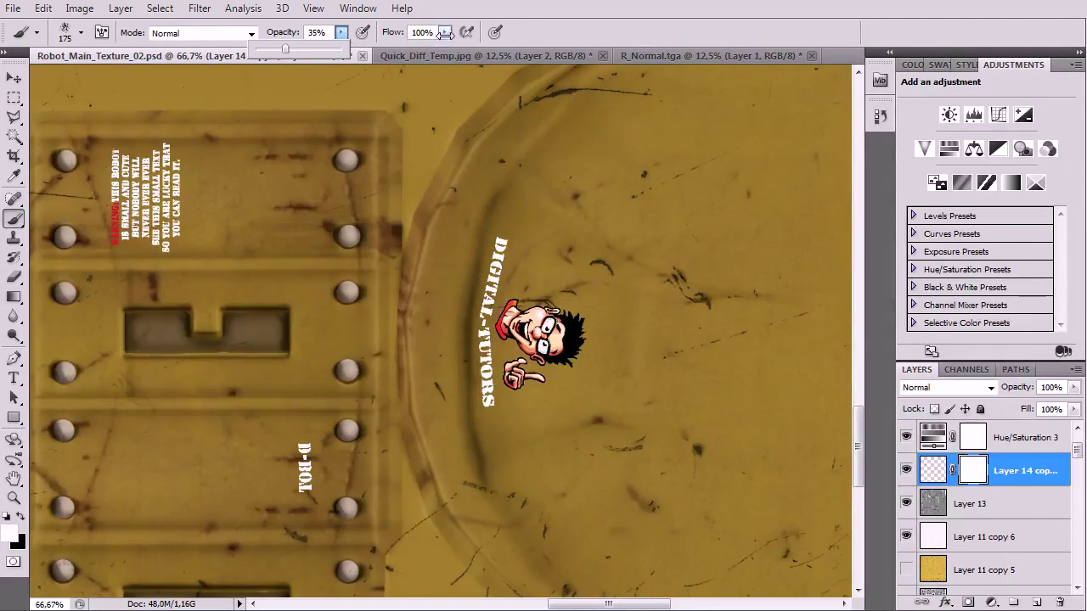
left_click(444, 32)
left_click_drag(427, 49, 411, 48)
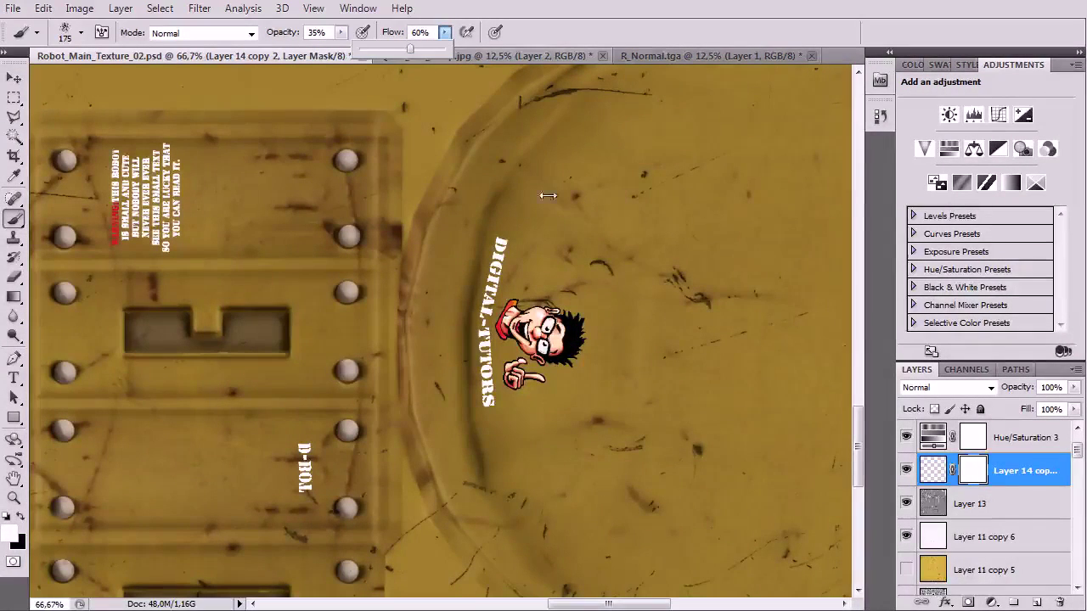
left_click(12, 532)
left_click_drag(597, 340, 686, 456)
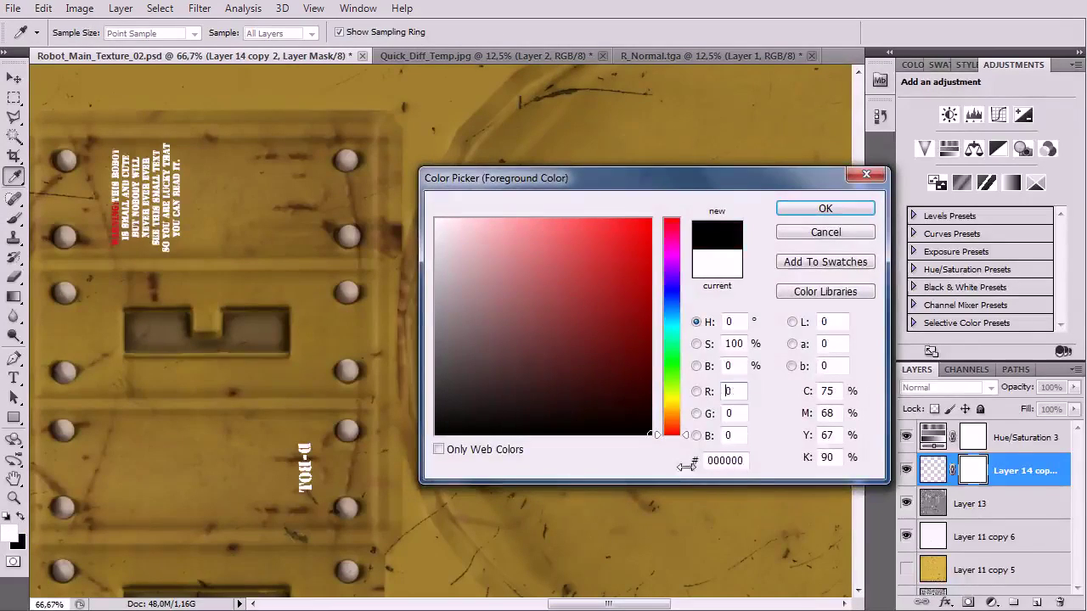
left_click(815, 207)
- Paint black on the mask to wear away the cartoon face and Digital-Tutors lettering, undo the last stroke, and swap to white
mouse_move(586, 331)
left_mouse_down()
mouse_move(571, 366)
mouse_move(537, 348)
mouse_move(531, 367)
left_mouse_up()
mouse_move(519, 411)
left_mouse_down()
mouse_move(514, 374)
mouse_move(572, 389)
left_mouse_up()
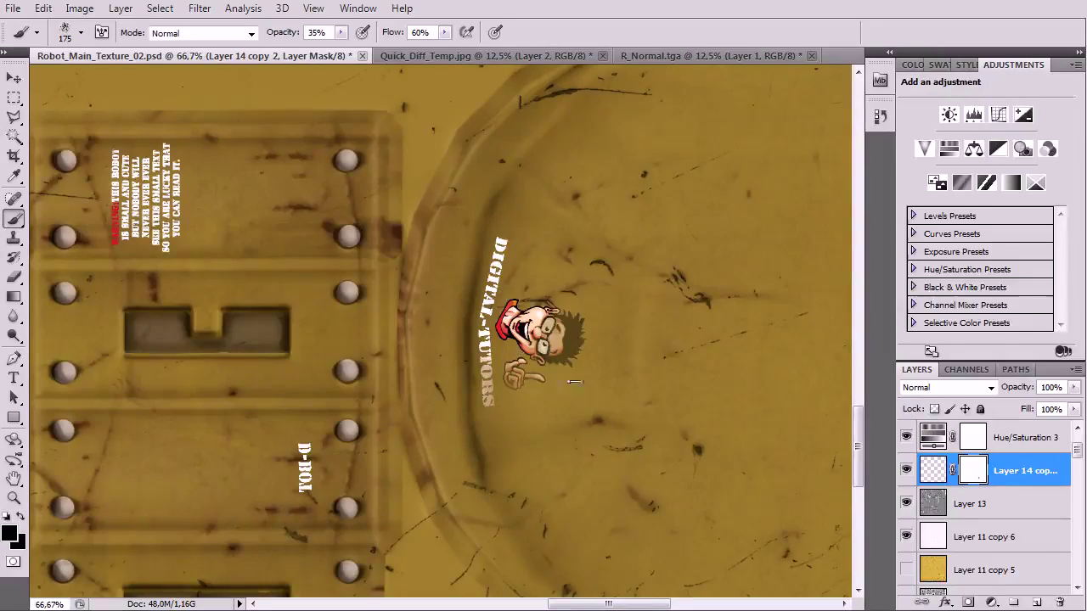
mouse_move(540, 290)
left_mouse_down()
mouse_move(556, 358)
mouse_move(531, 338)
left_mouse_up()
key("ctrl+z")
key("x")
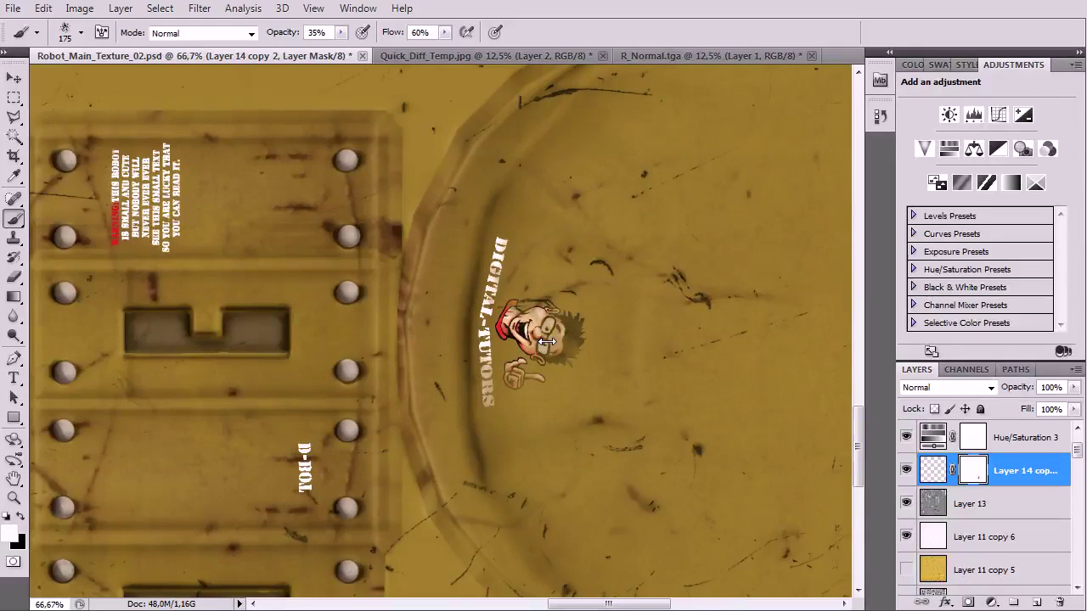
- Raise the brush flow to 100% and refine the wear on the Digital-Tutors logo by alternating white and black on the mask
left_click_drag(438, 32, 586, 300)
key("x")
mouse_move(597, 253)
left_mouse_down()
mouse_move(498, 249)
mouse_move(505, 374)
mouse_move(481, 310)
mouse_move(420, 423)
mouse_move(586, 331)
mouse_move(556, 318)
mouse_move(604, 367)
left_mouse_up()
key("x")
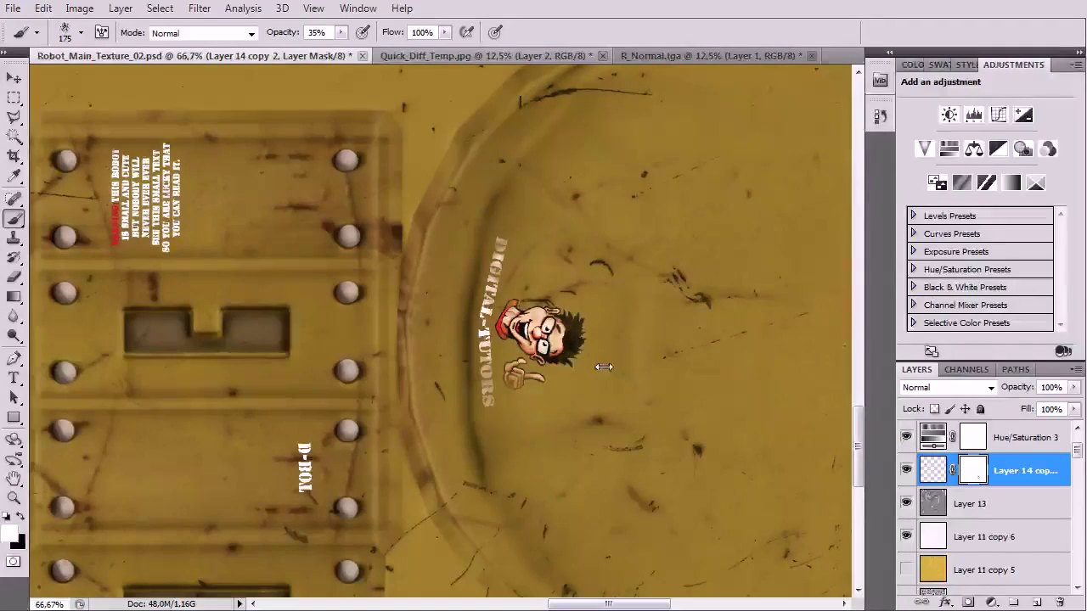
key("x")
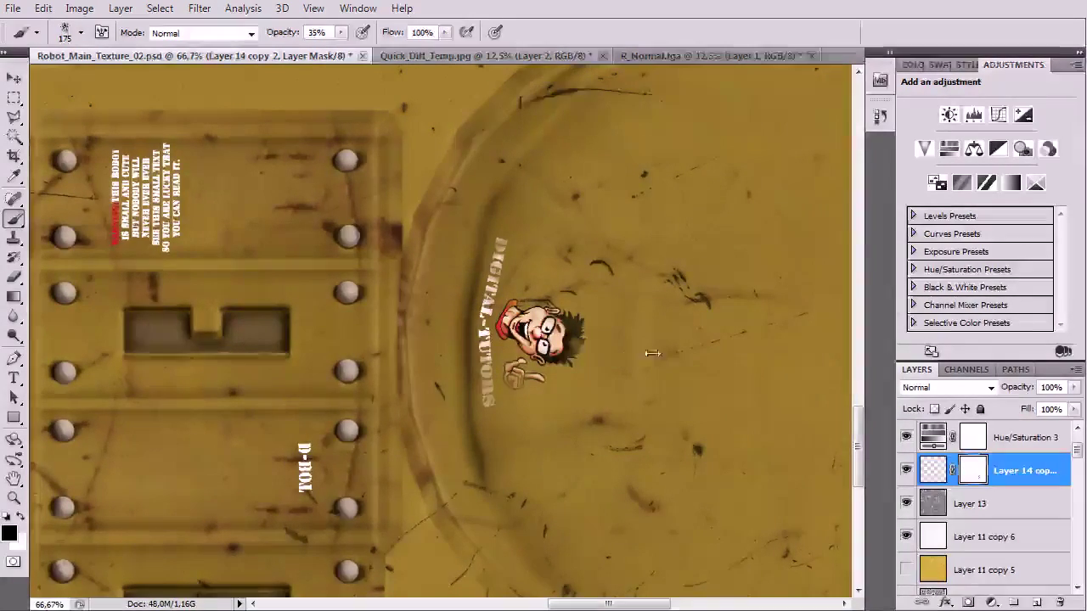
left_click_drag(612, 315, 618, 306)
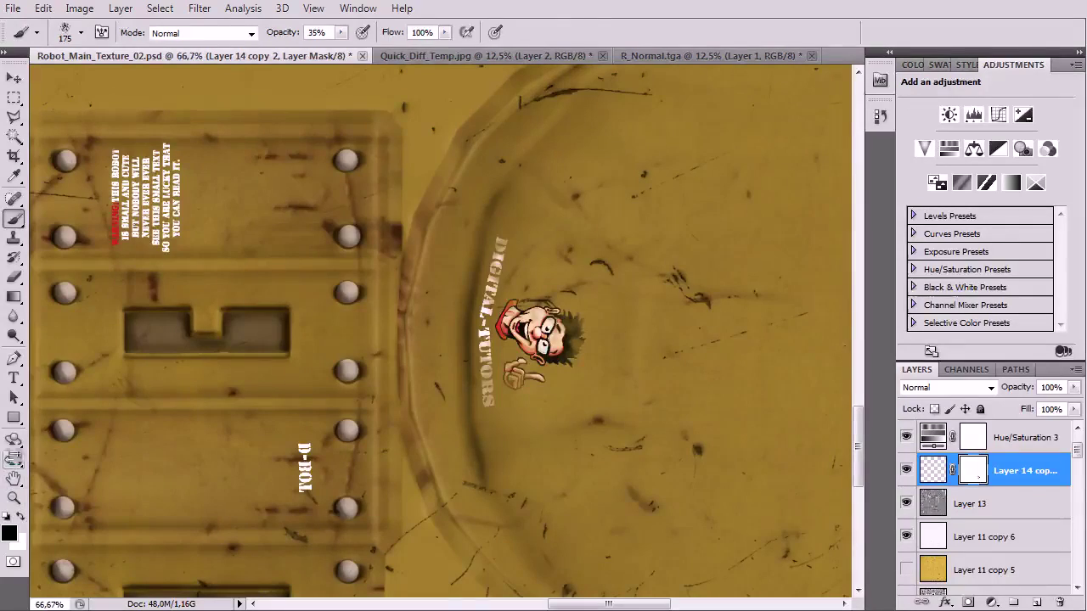
- Fade the warning text block on the riveted panel beside the logo with black on the layer mask
left_click(14, 460)
left_click_drag(409, 396, 311, 337)
key("x")
key("b")
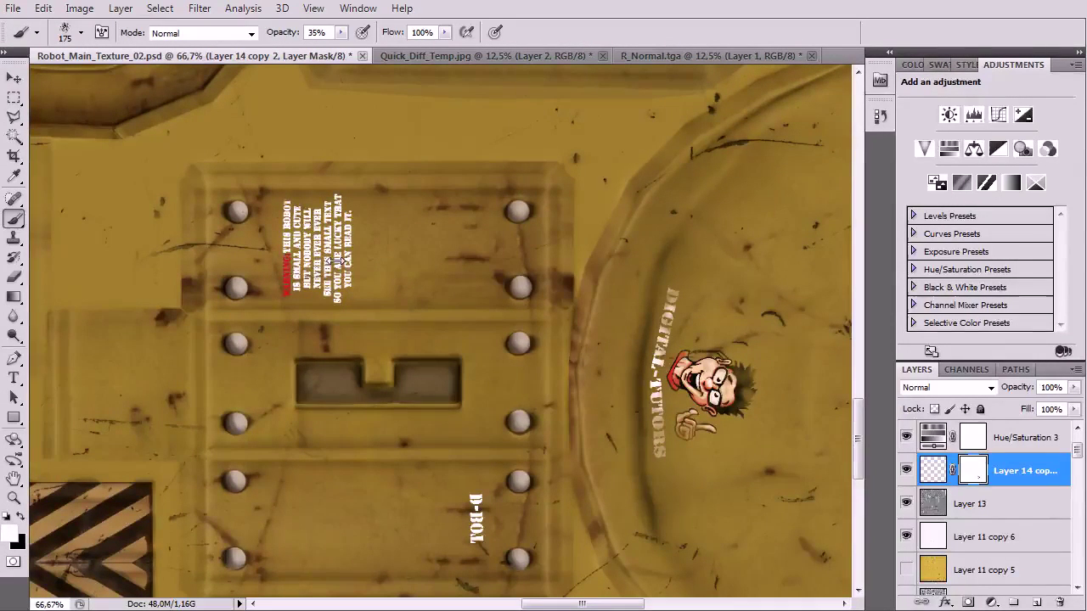
key("x")
left_click_drag(338, 255, 326, 281)
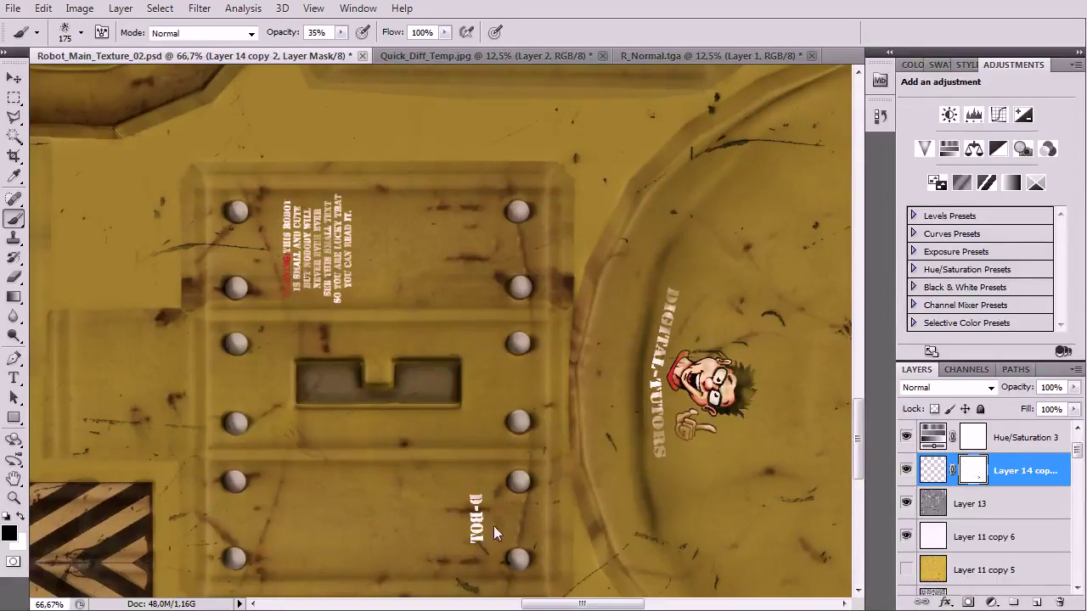
- Wear away parts of the large D-BOT lettering and the serial number plate below it on the mask
mouse_move(285, 372)
left_mouse_down()
mouse_move(399, 401)
mouse_move(235, 421)
mouse_move(149, 472)
left_mouse_up()
left_click(542, 297)
left_click(656, 303)
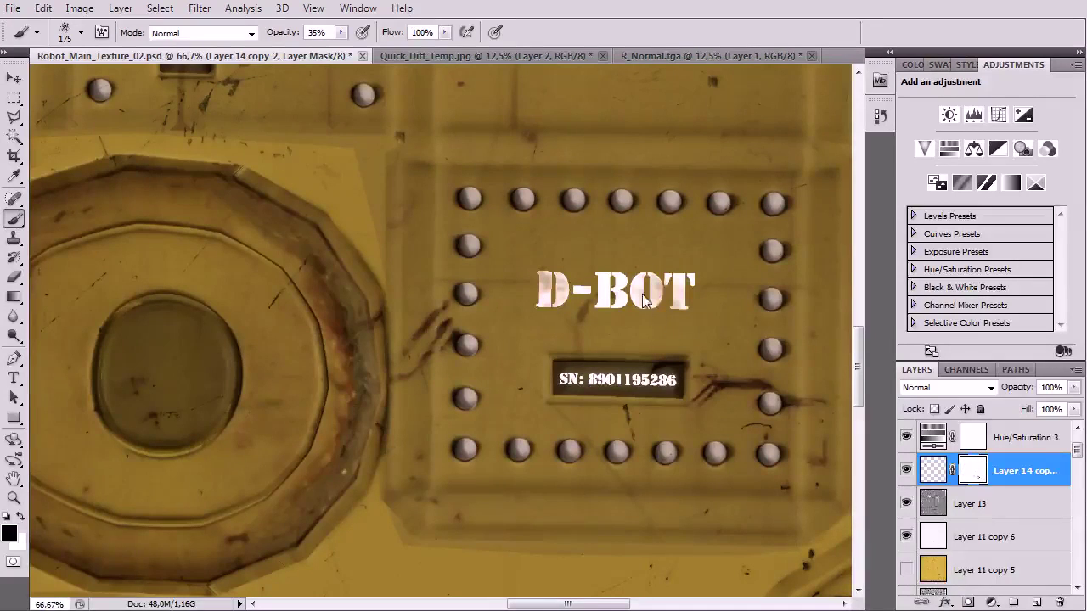
left_click(610, 292)
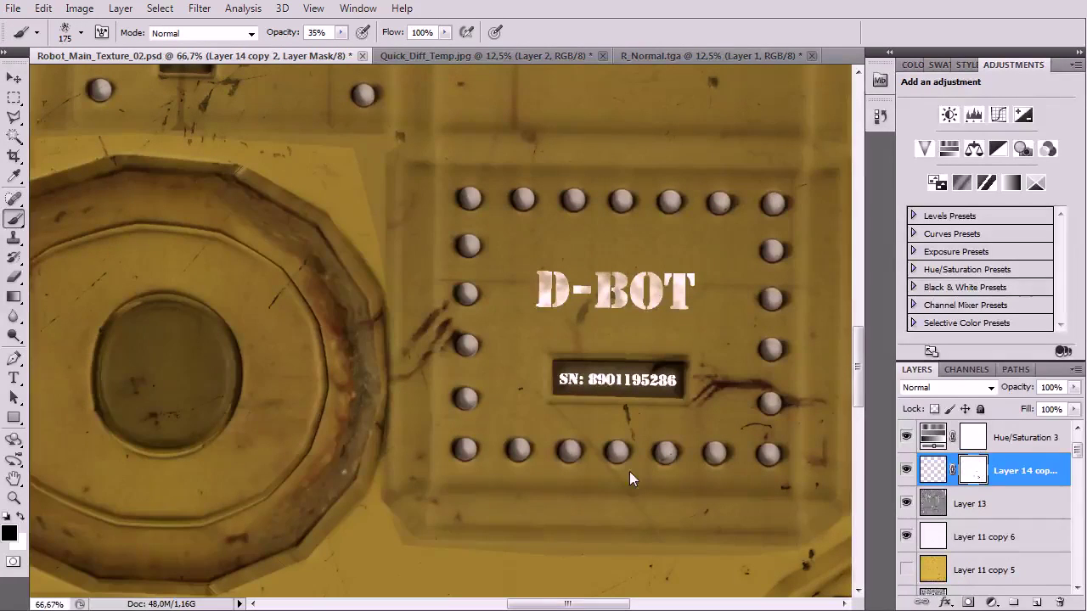
mouse_move(562, 384)
left_mouse_down()
mouse_move(679, 389)
mouse_move(626, 408)
left_mouse_up()
- Fade the upside-down D-BOT, serial number and warning decals on the upper riveted panel and the small text on neighbouring panels
left_click_drag(346, 328, 408, 450)
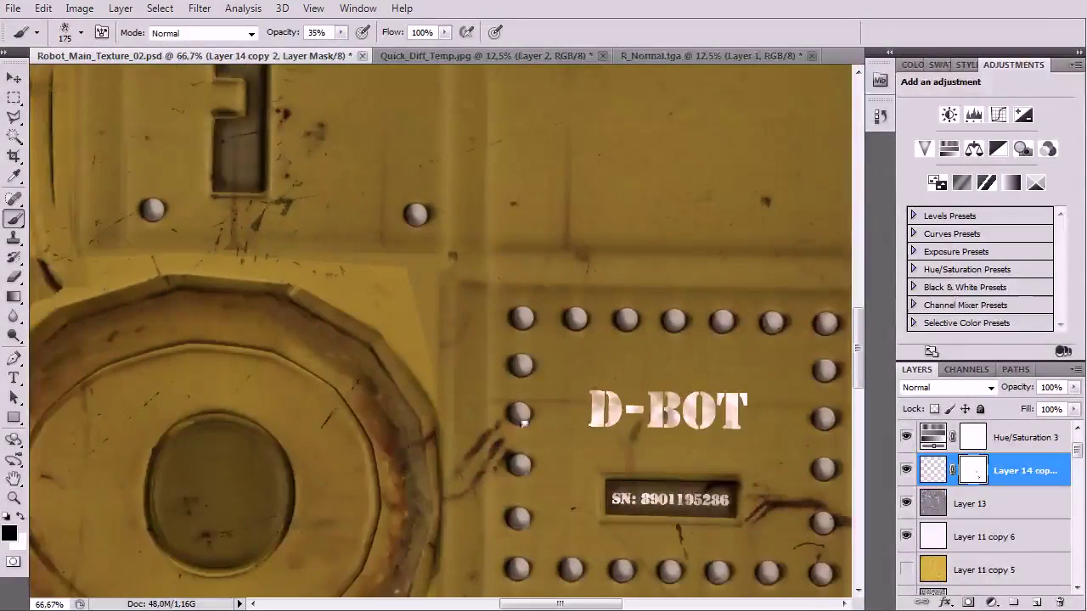
scroll(441, 301, "up", 6)
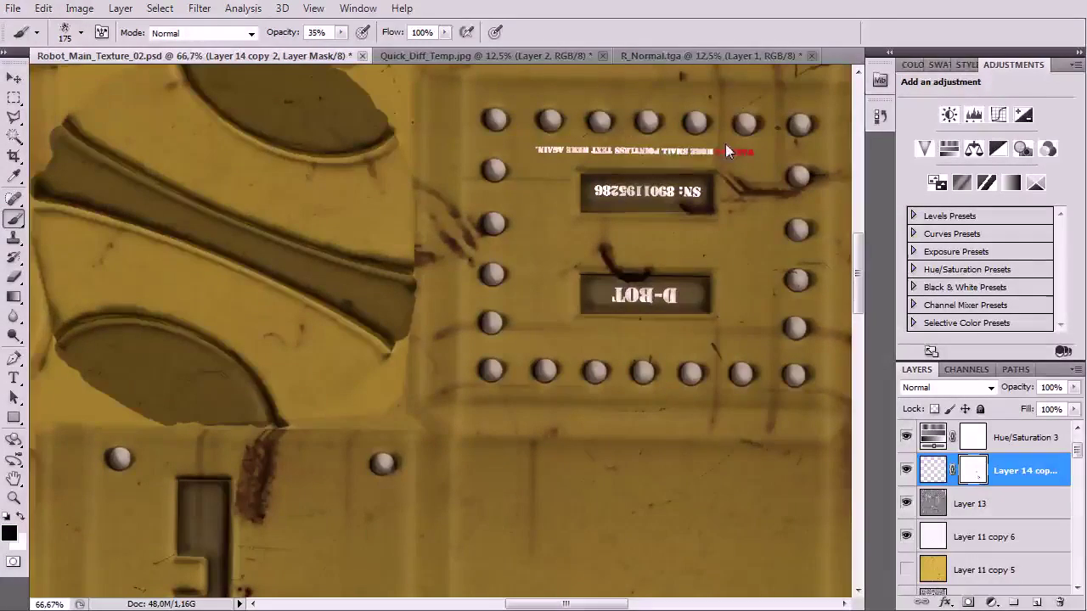
left_click_drag(381, 337, 578, 544)
left_click_drag(234, 140, 425, 313)
left_click_drag(189, 464, 395, 481)
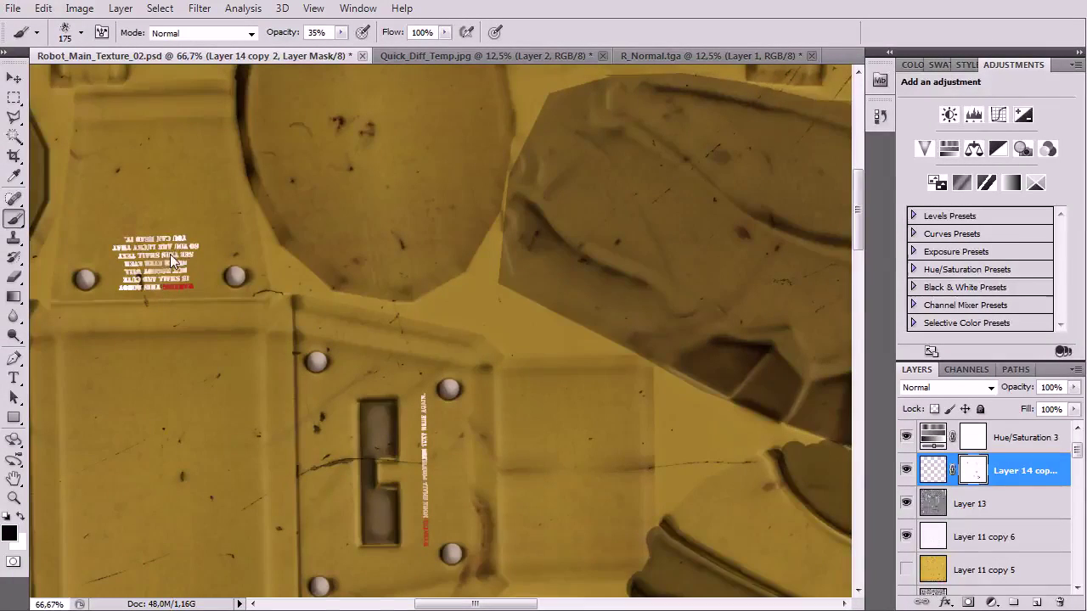
- Reduce the brush to 90 px and wear away the vertical small-text decals on the slotted side panel near the texture's edge
left_click_drag(230, 449, 409, 274)
key("bracketleft")
key("bracketleft")
key("bracketleft")
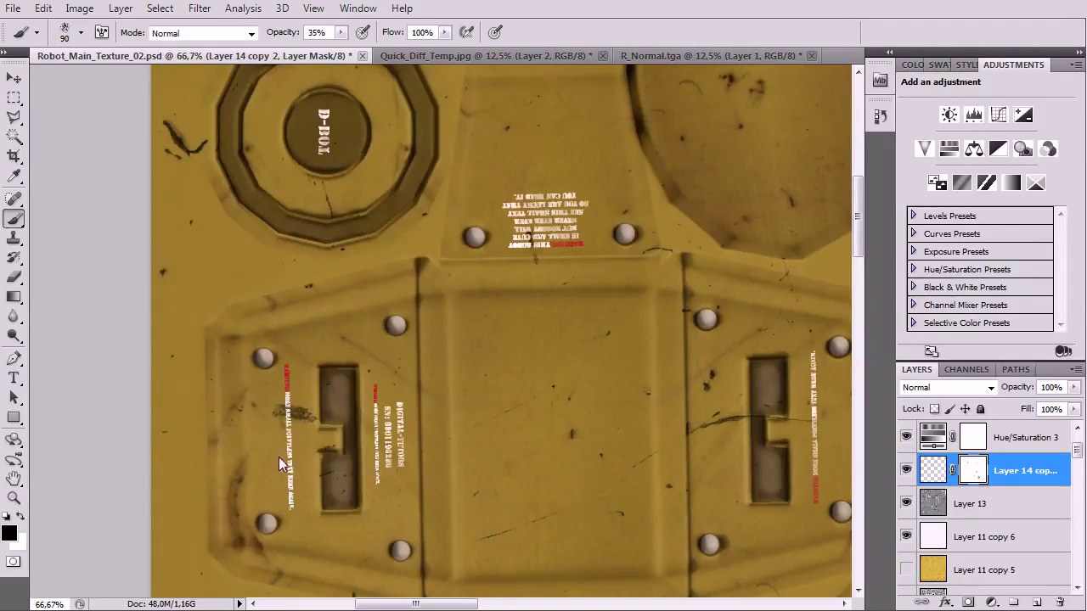
left_click_drag(278, 411, 286, 485)
left_click_drag(427, 313, 336, 430)
- Wear away the cartoon face logo and the warning text beside it on the small riveted panel with the mask brush
key("ctrl+minus")
key("ctrl+minus")
scroll(486, 234, "down", 4)
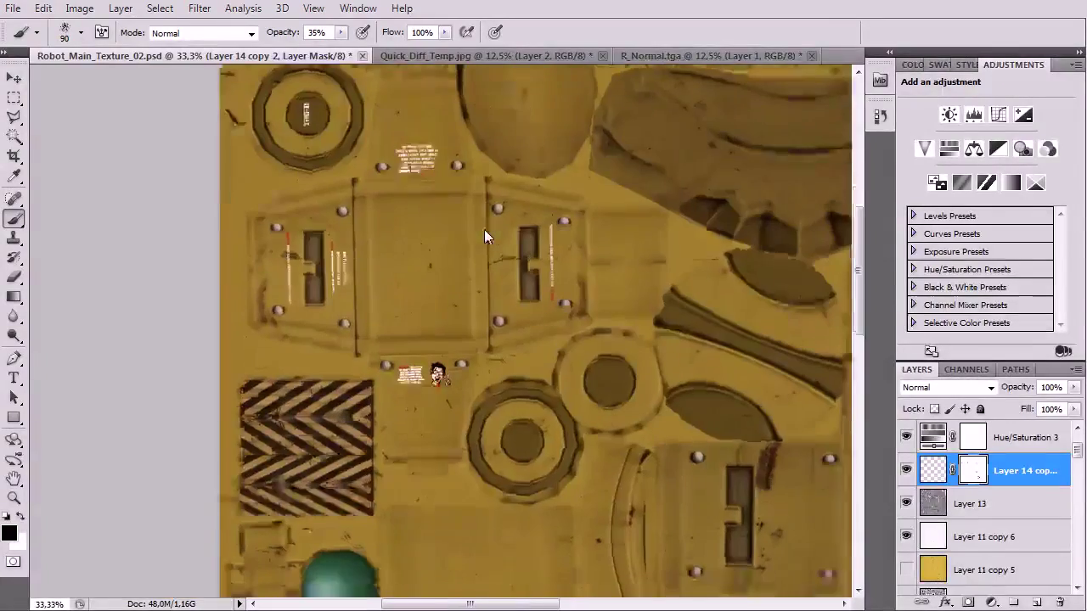
key("ctrl+plus")
key("ctrl+plus")
key("ctrl+plus")
key("ctrl+plus")
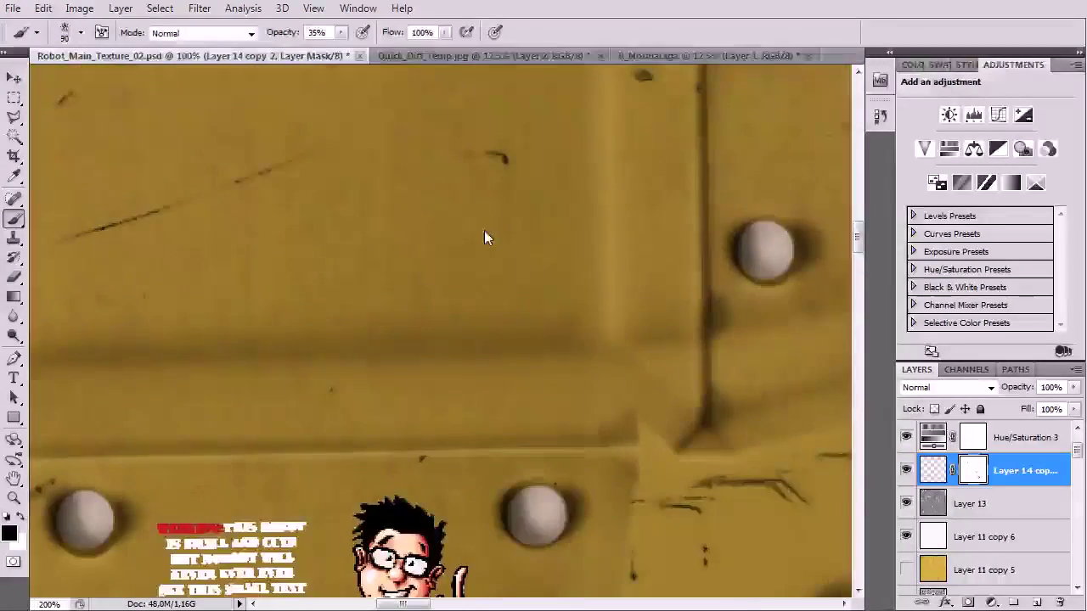
scroll(477, 178, "down", 2)
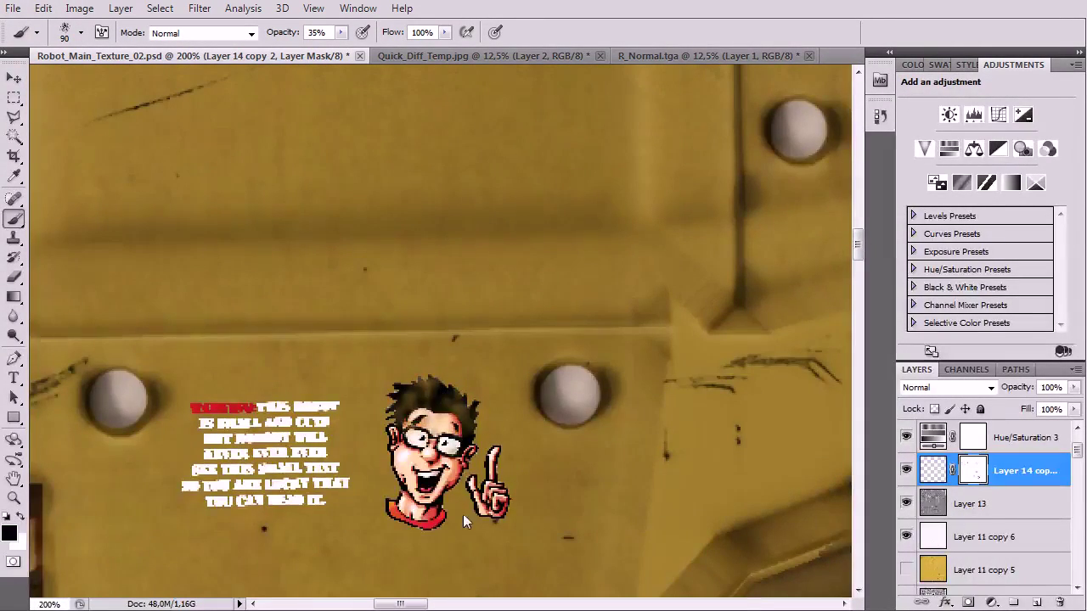
mouse_move(459, 503)
left_mouse_down()
mouse_move(429, 450)
mouse_move(449, 390)
mouse_move(438, 433)
left_mouse_up()
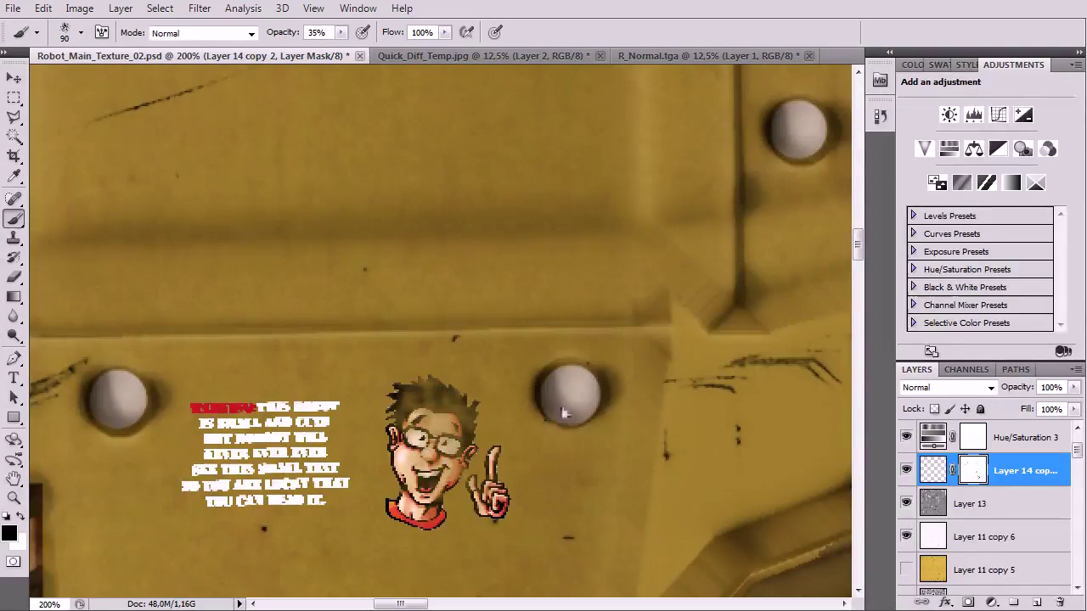
mouse_move(524, 399)
left_mouse_down()
mouse_move(505, 387)
mouse_move(543, 434)
left_mouse_up()
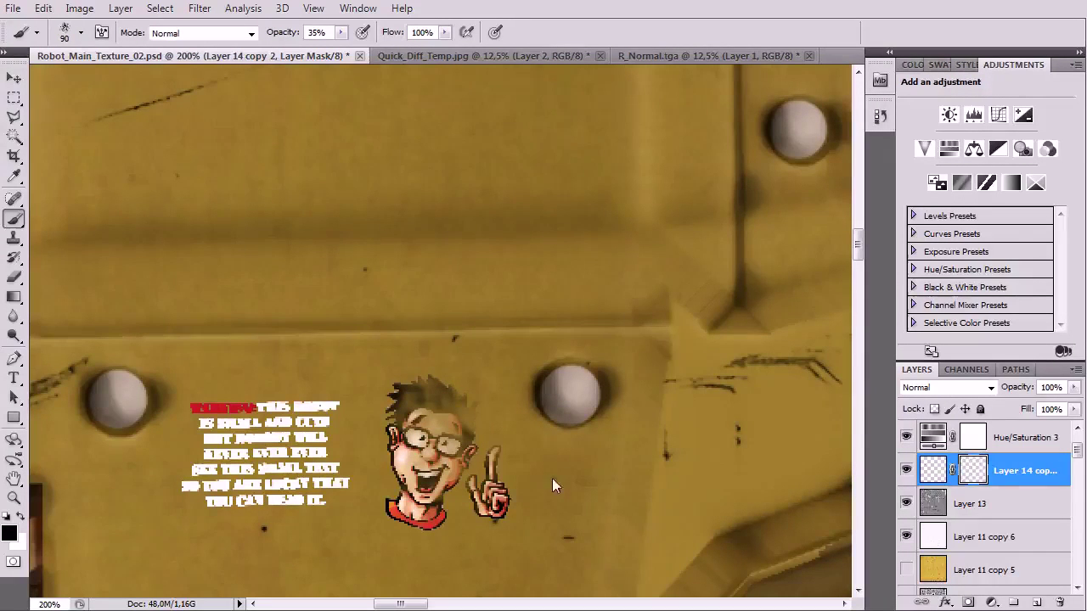
mouse_move(515, 547)
left_mouse_down()
mouse_move(529, 512)
mouse_move(437, 548)
mouse_move(490, 504)
mouse_move(479, 553)
mouse_move(444, 543)
mouse_move(444, 522)
mouse_move(390, 466)
mouse_move(429, 544)
mouse_move(444, 485)
mouse_move(512, 535)
mouse_move(438, 560)
mouse_move(267, 550)
mouse_move(254, 531)
mouse_move(303, 481)
mouse_move(263, 458)
mouse_move(300, 459)
mouse_move(259, 406)
mouse_move(329, 489)
mouse_move(284, 434)
mouse_move(306, 475)
mouse_move(333, 400)
left_mouse_up()
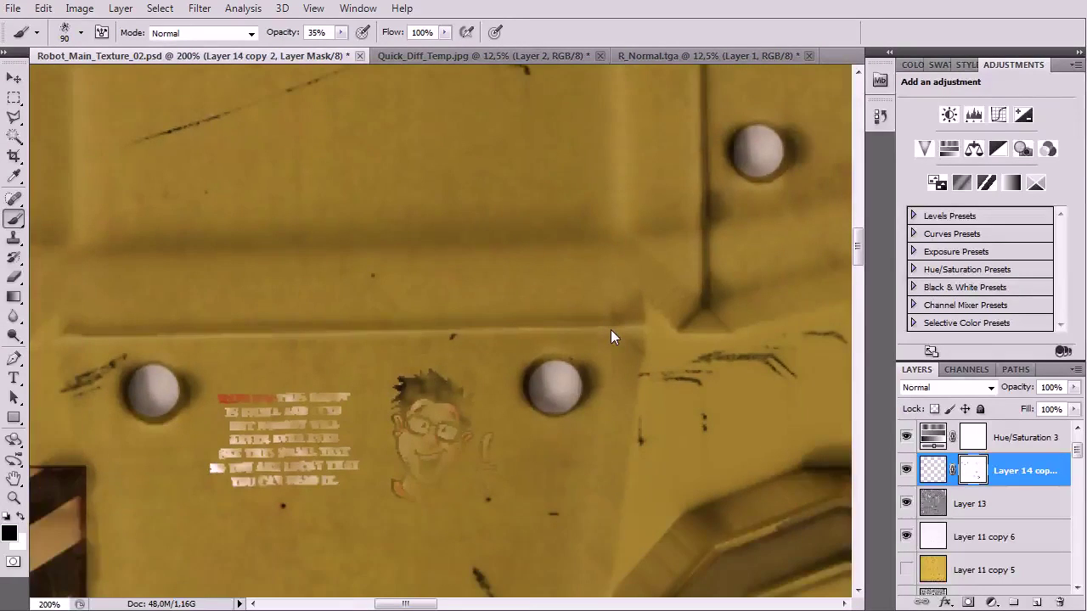
- Fade the upside-down serial number plate on the upper riveted panel and the large D-BOT lettering on the lower riveted panel
scroll(611, 329, "down", 3)
left_click_drag(622, 364, 389, 484)
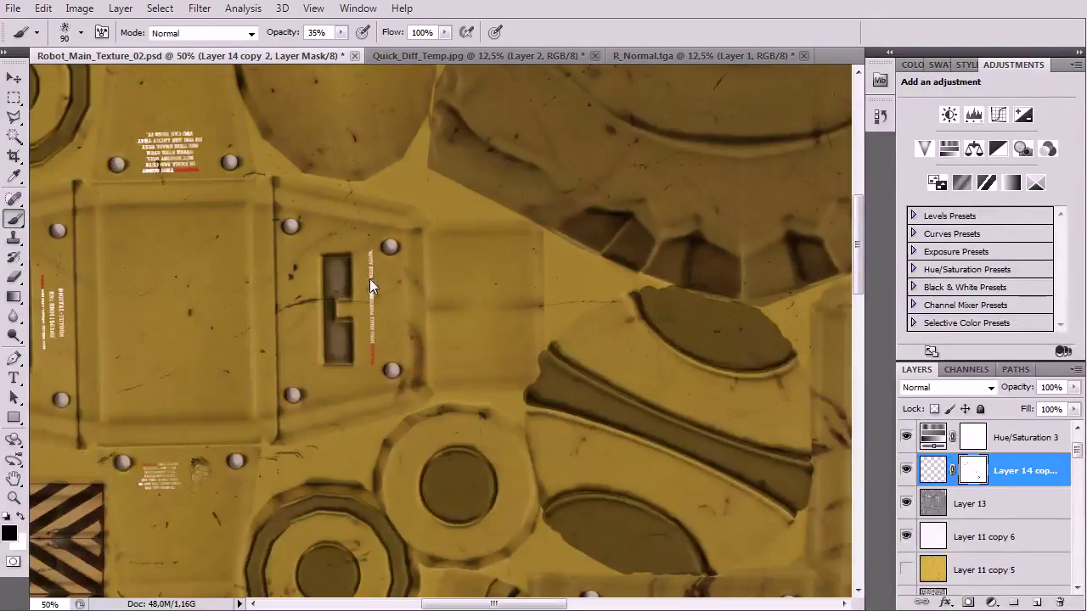
left_click_drag(522, 279, 119, 268)
left_click_drag(545, 393, 570, 393)
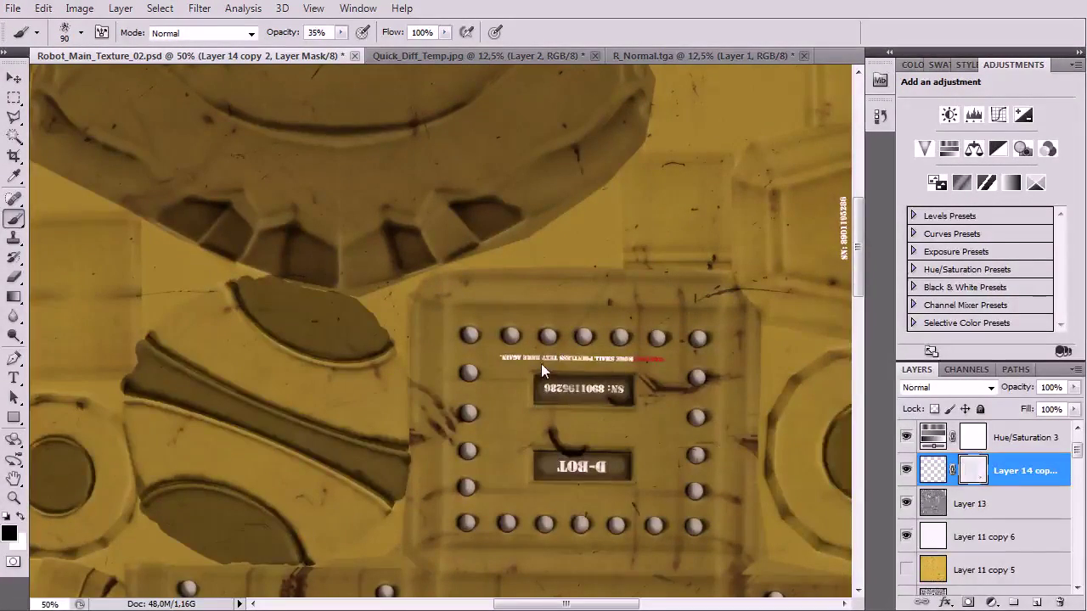
scroll(538, 324, "down", 7)
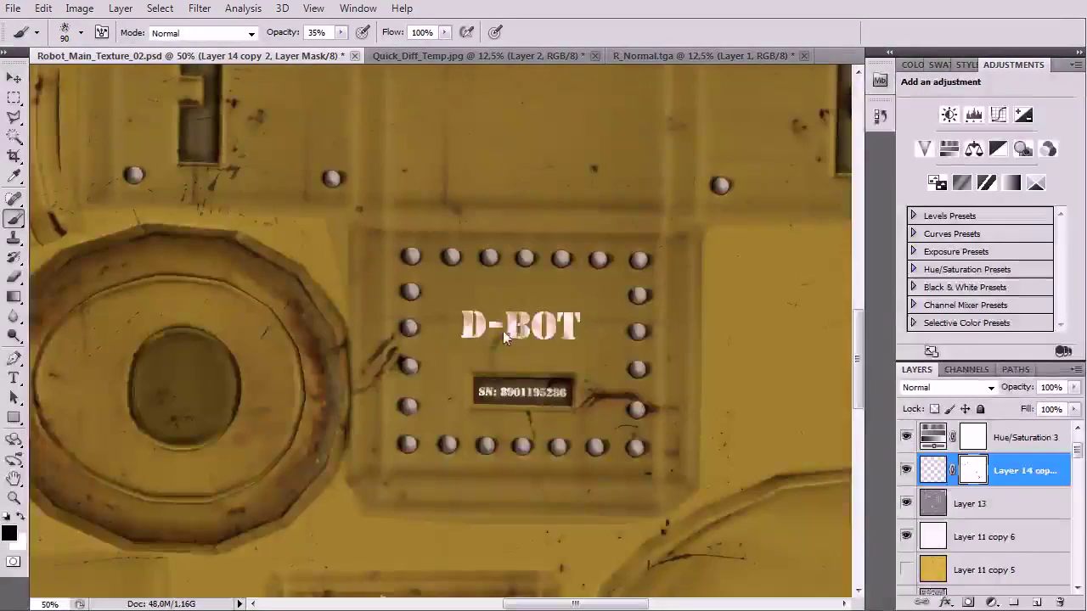
left_click(494, 325)
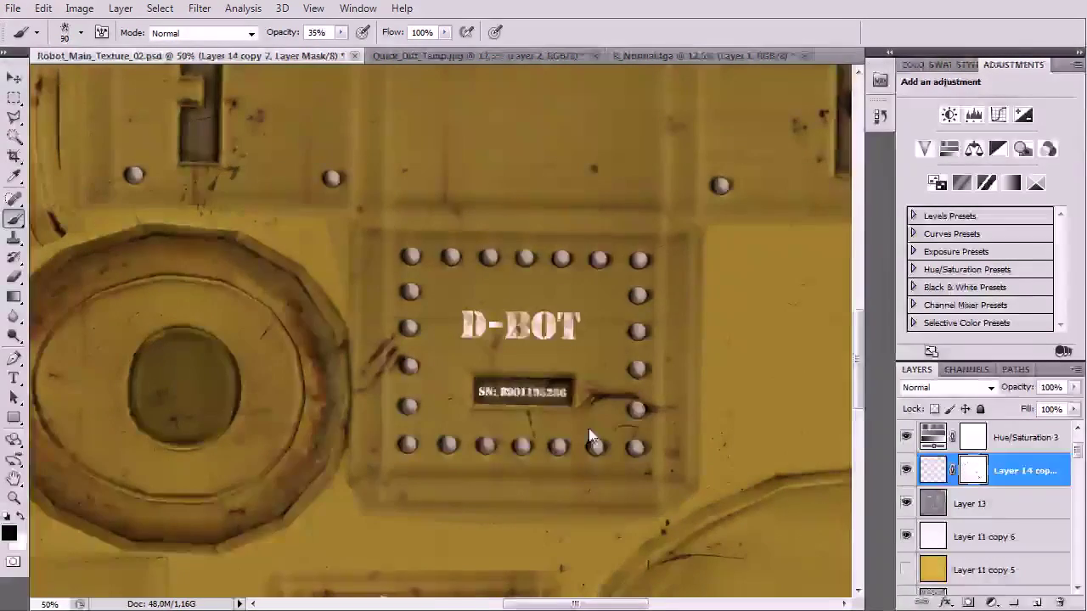
- Fade the upside-down DIGITAL-TUTORS lettering above the two slots and the tilted warning text near the striped square on the mask
left_click_drag(570, 456, 654, 226)
left_click_drag(656, 377, 610, 251)
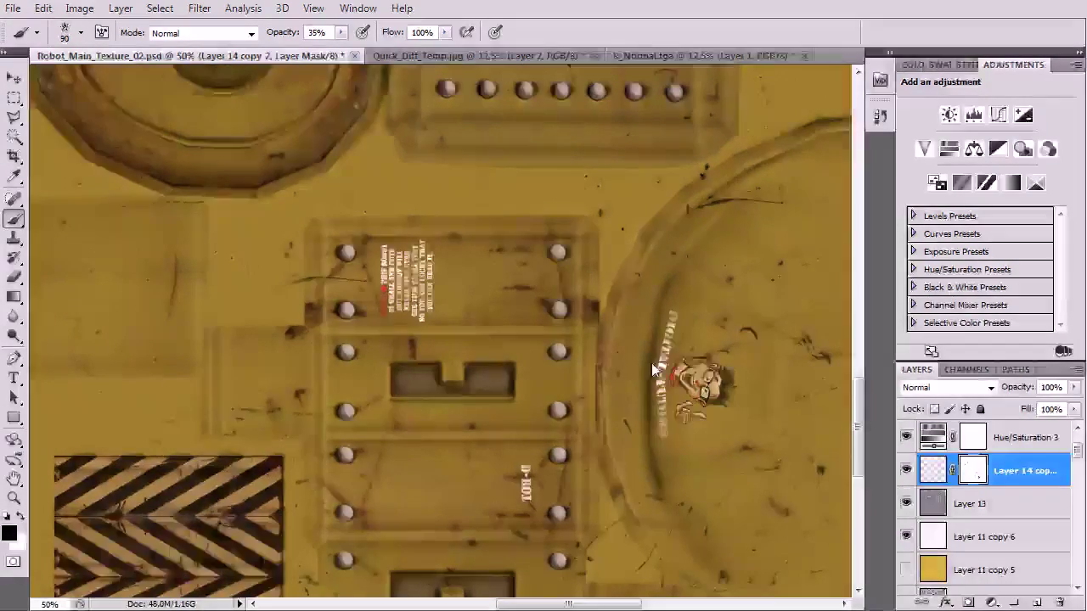
left_click_drag(595, 448, 509, 307)
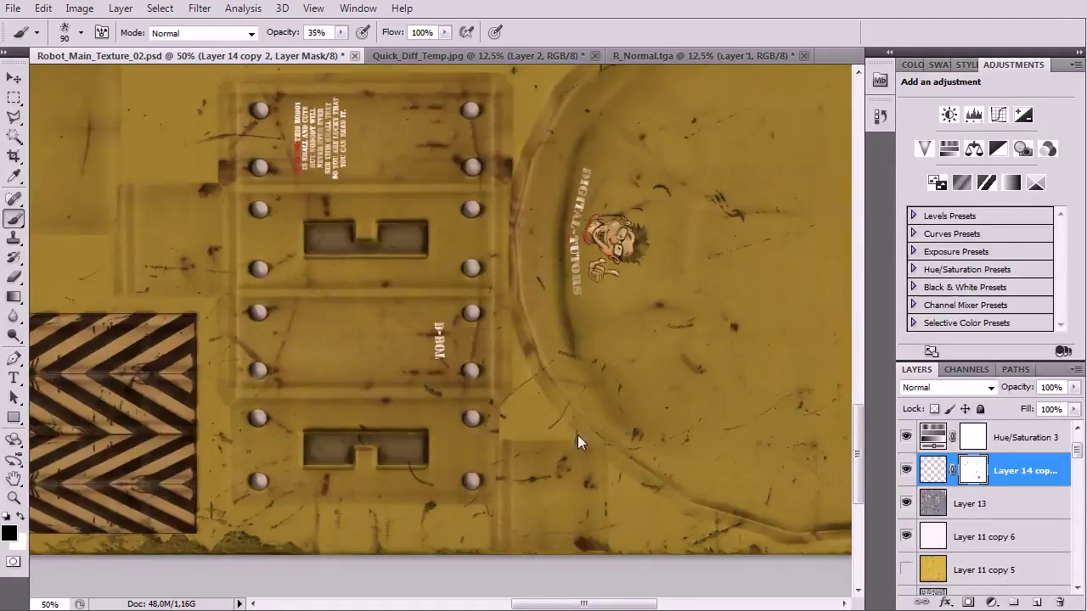
left_click_drag(577, 453, 684, 395)
key("ctrl+minus")
key("ctrl+minus")
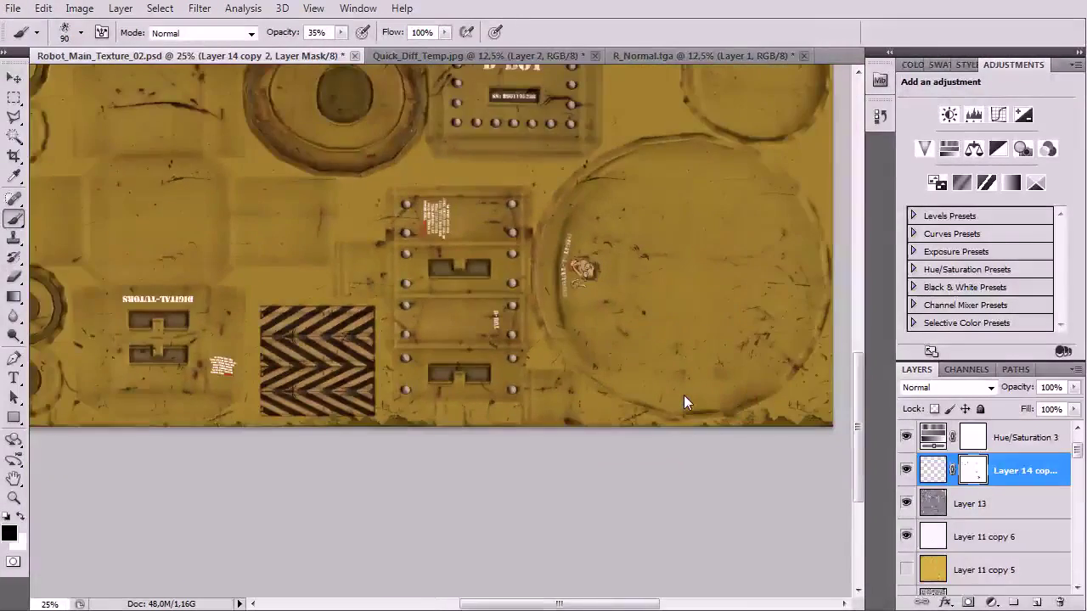
scroll(320, 244, "left", 5)
key("ctrl+plus")
key("ctrl+plus")
key("ctrl+plus")
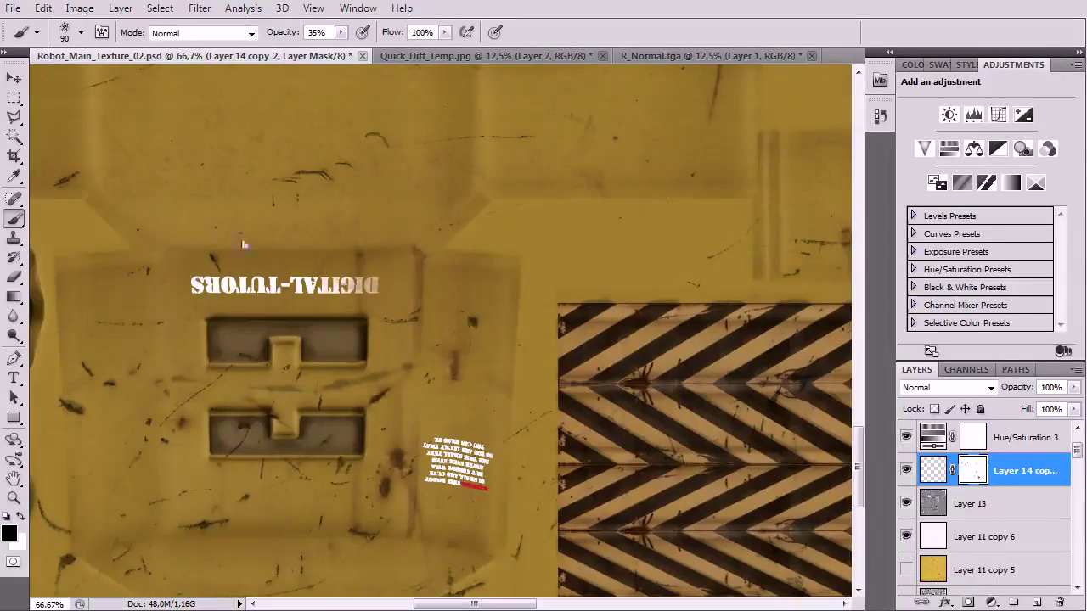
mouse_move(271, 284)
left_mouse_down()
mouse_move(284, 284)
mouse_move(194, 288)
left_mouse_up()
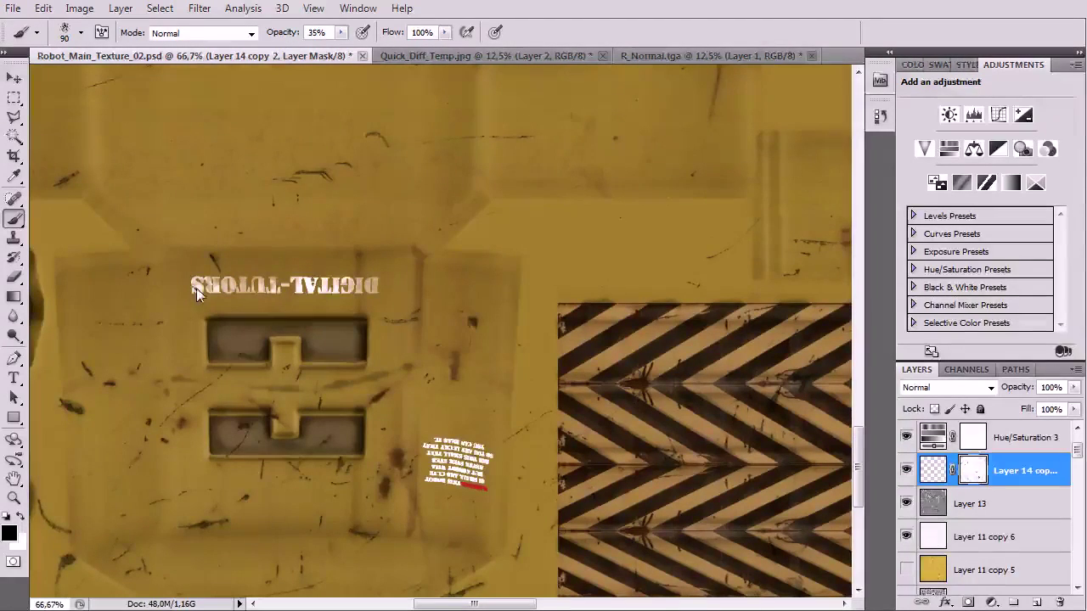
mouse_move(435, 450)
left_mouse_down()
mouse_move(472, 459)
mouse_move(455, 450)
mouse_move(479, 471)
mouse_move(444, 474)
left_mouse_up()
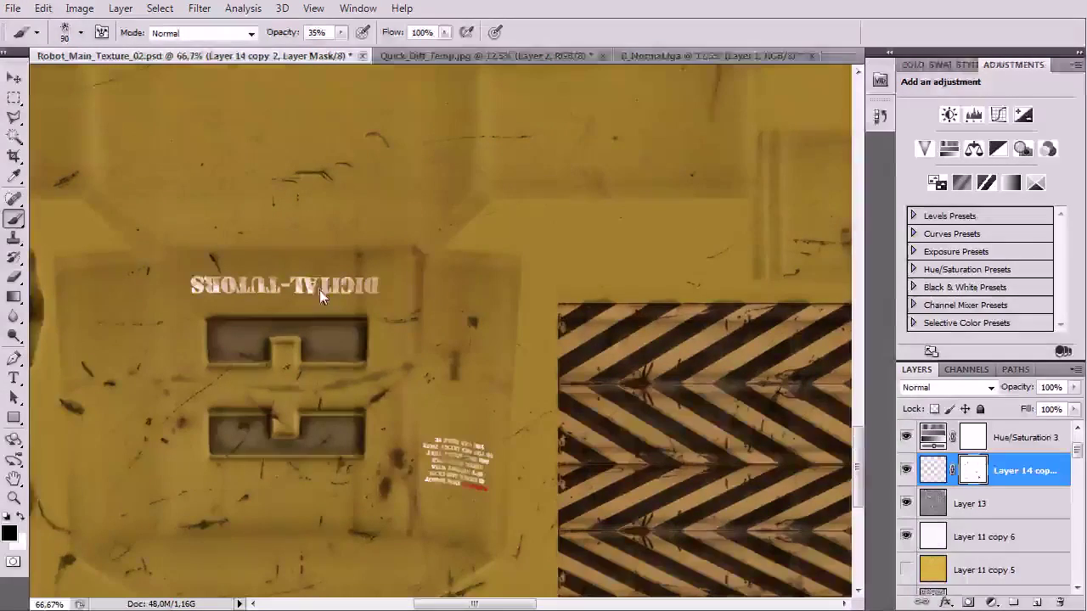
- Wear away the vertical serial number, large D-BOT lettering and warning text blocks on the panels near the texture's upper-right corner
key("ctrl+minus")
key("ctrl+minus")
key("ctrl+minus")
key("ctrl+minus")
key("ctrl+minus")
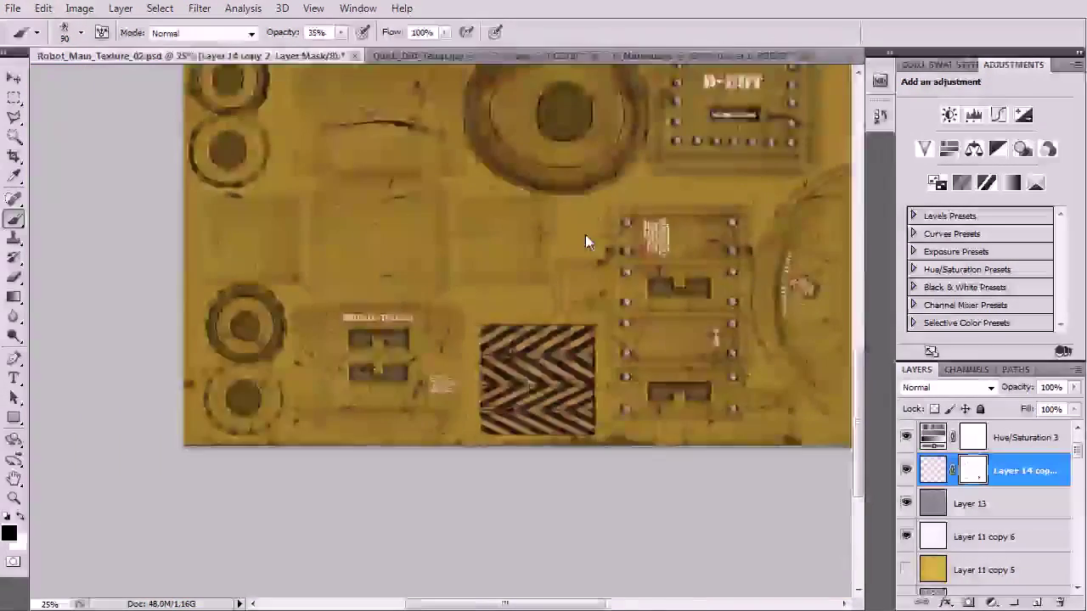
key("ctrl+plus")
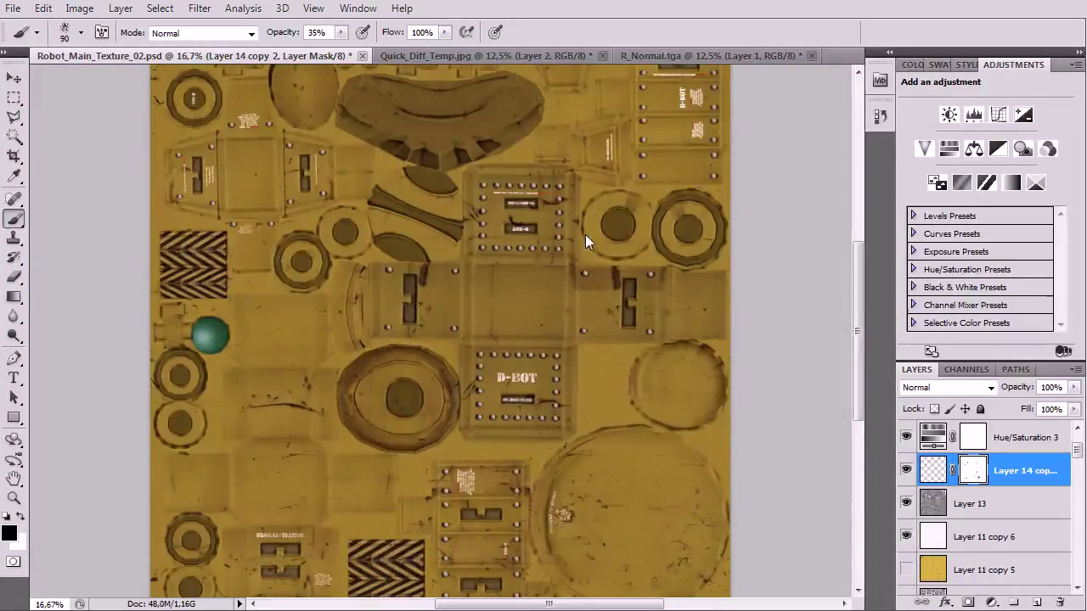
left_click_drag(640, 271, 482, 451)
key("ctrl+plus")
key("ctrl+plus")
key("ctrl+plus")
key("ctrl+plus")
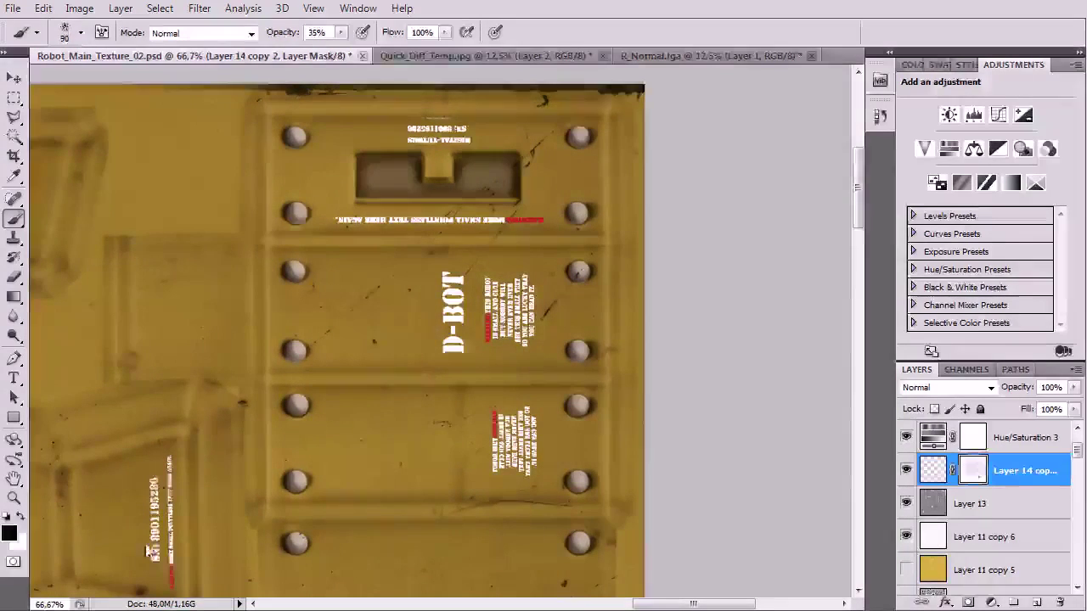
left_click_drag(161, 521, 292, 244)
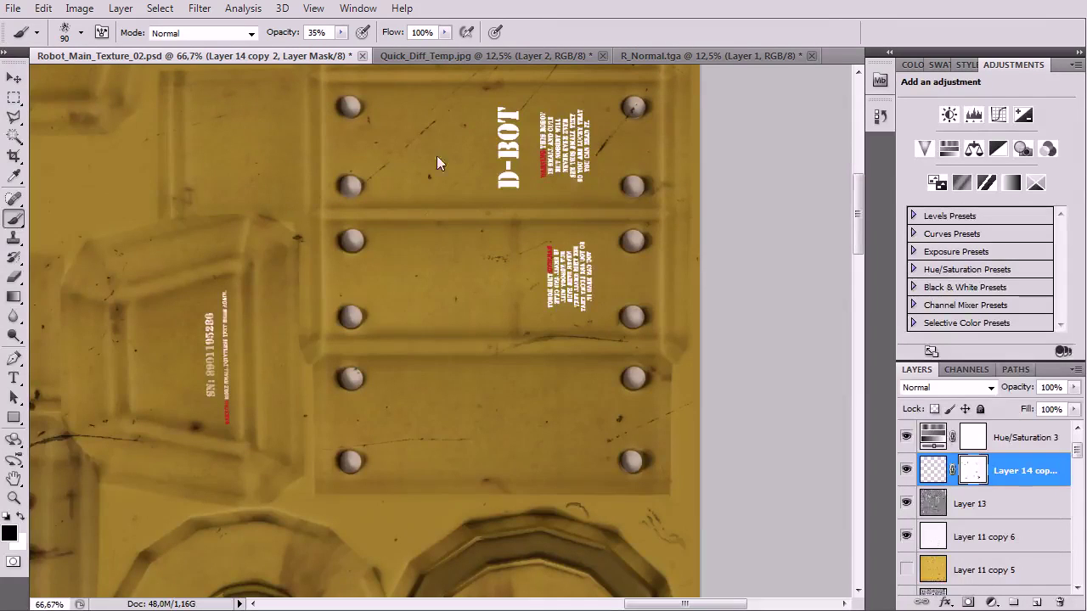
mouse_move(515, 146)
left_mouse_down()
mouse_move(505, 108)
mouse_move(511, 185)
left_mouse_up()
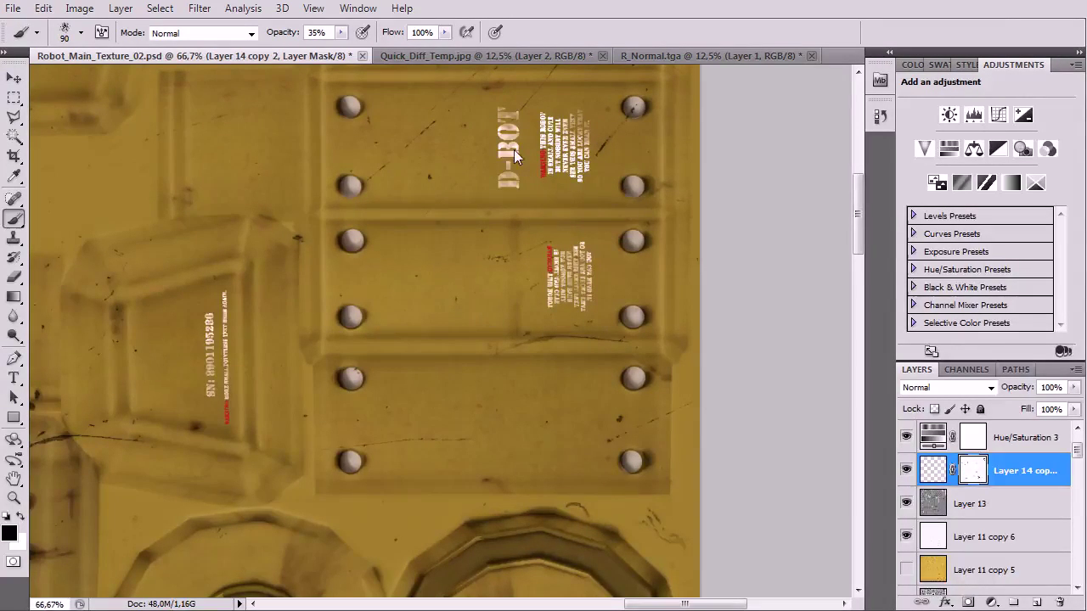
- Fade the upside-down small texts above and below the slot on the top riveted panel and touch up the warning block beside D-BOT
key("ctrl+minus")
key("ctrl+minus")
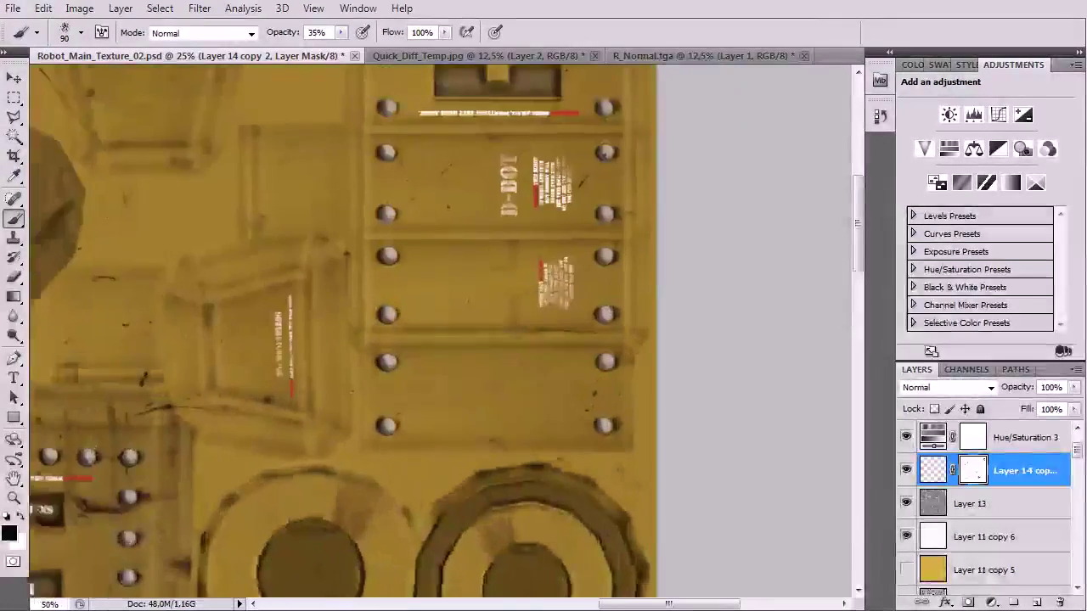
key("ctrl+plus")
key("ctrl+plus")
scroll(390, 315, "up", 5)
left_click_drag(389, 217, 427, 218)
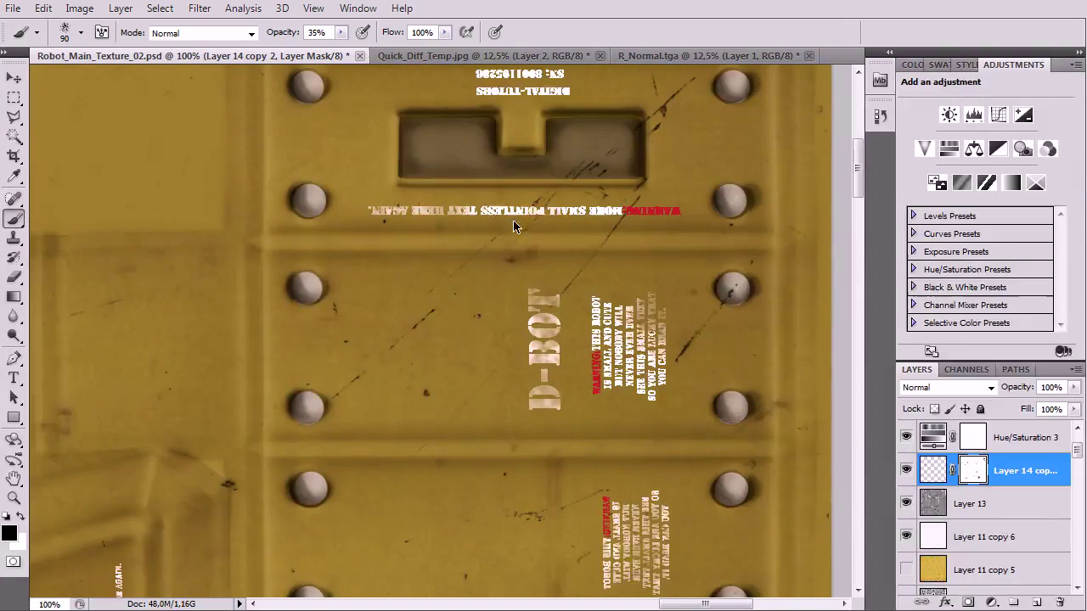
mouse_move(594, 211)
left_mouse_down()
mouse_move(663, 212)
mouse_move(616, 213)
left_mouse_up()
scroll(761, 248, "up", 2)
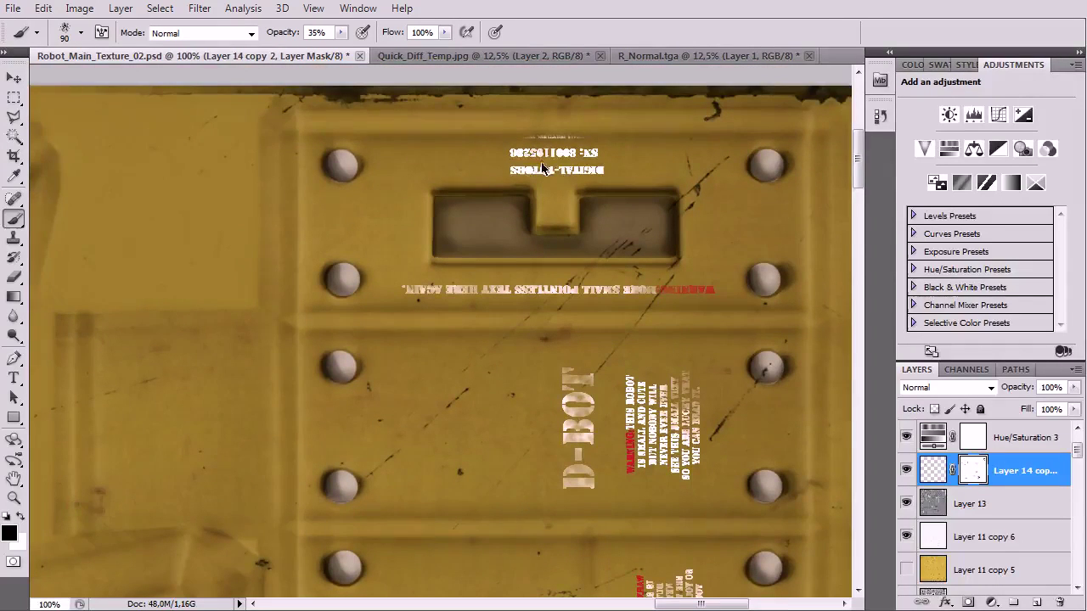
left_click_drag(505, 174, 572, 157)
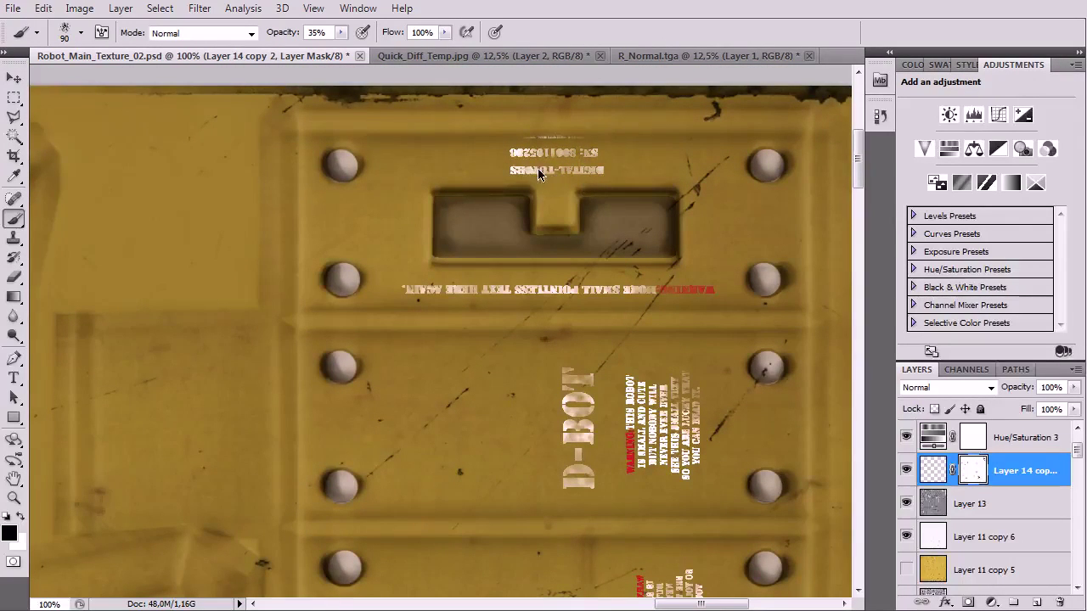
key("ctrl+minus")
left_click_drag(608, 389, 595, 410)
- Examine the whole texture to judge the weathered decals at full-image view
left_click_drag(592, 538, 716, 119)
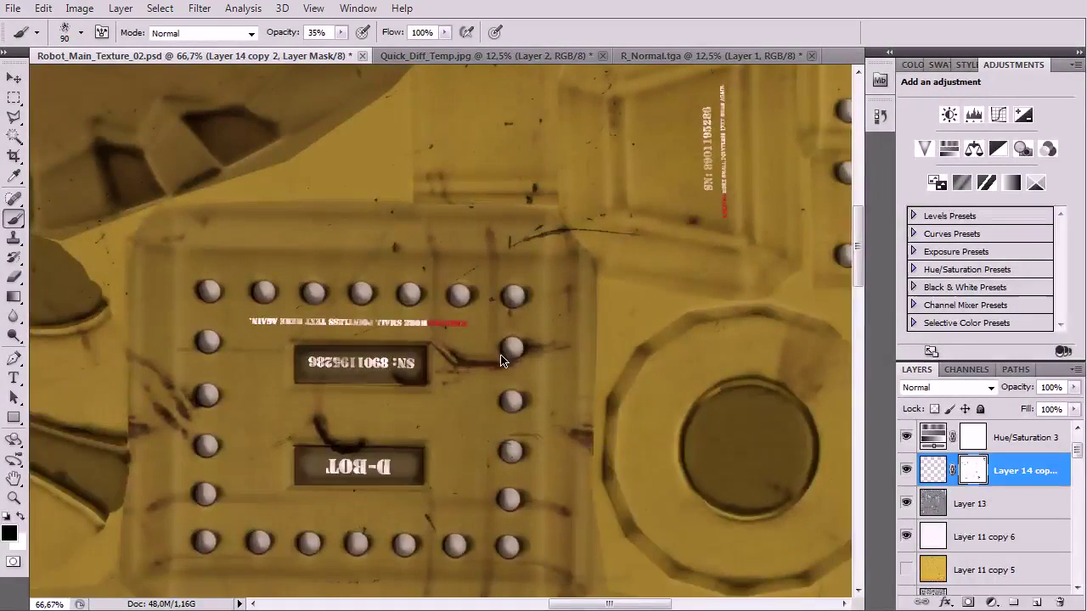
key("ctrl+minus")
key("ctrl+minus")
key("ctrl+minus")
key("ctrl+minus")
key("ctrl+minus")
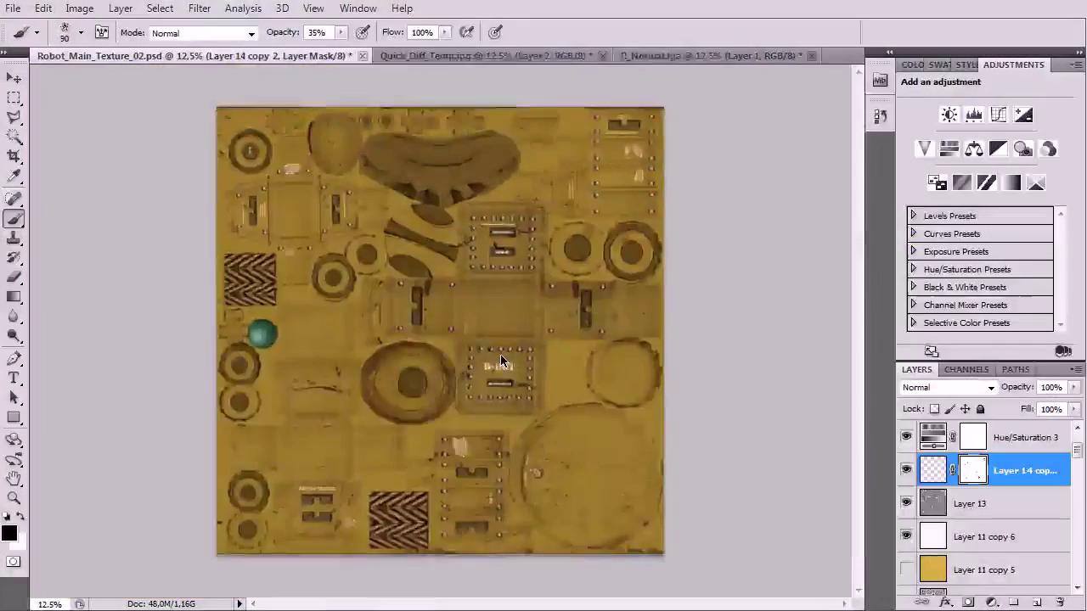
scroll(501, 361, "up", 1)
scroll(501, 361, "down", 1)
scroll(501, 361, "up", 1)
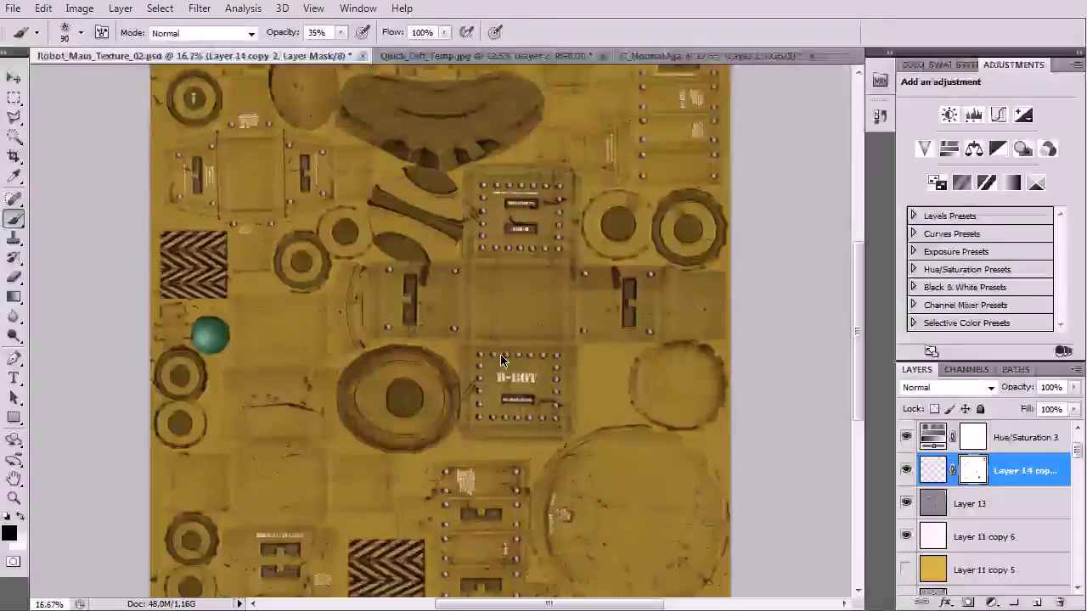
scroll(501, 361, "down", 1)
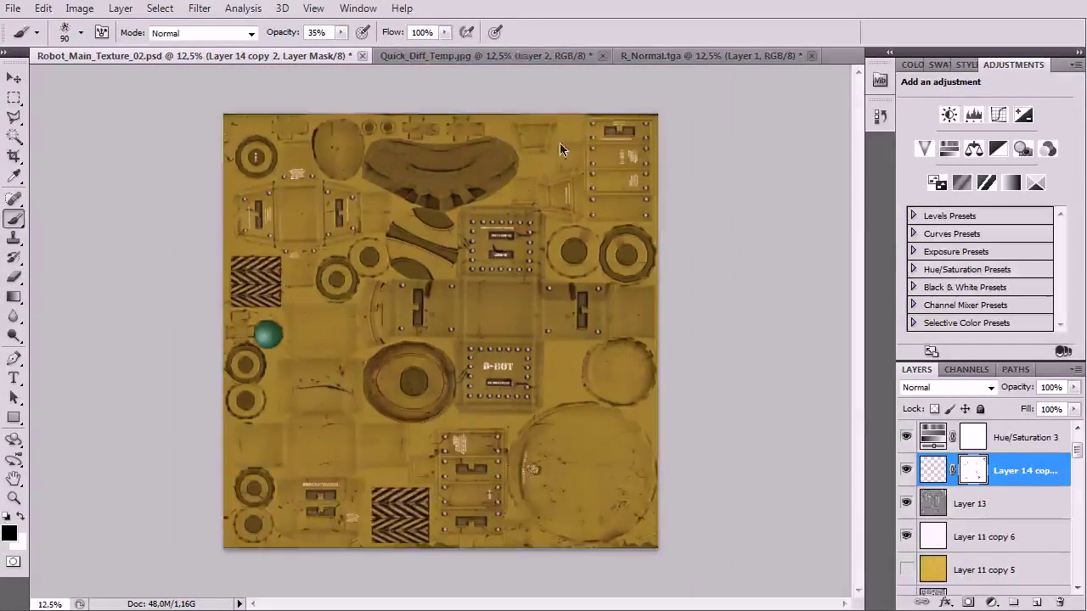
- Open the R_Spec.tga file from the Textures folder
left_click(501, 58)
left_click(677, 57)
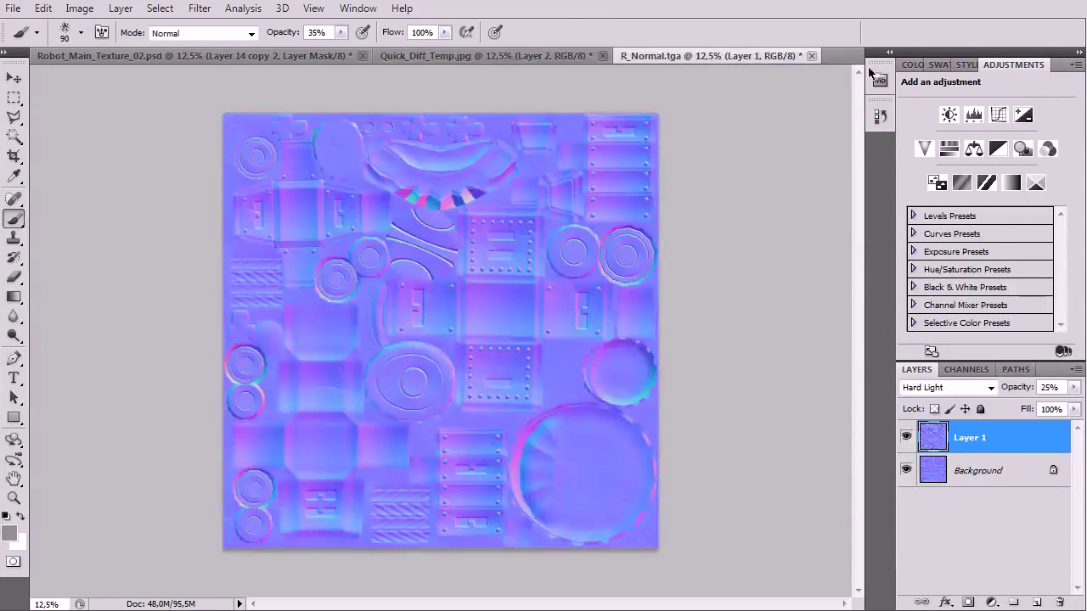
left_click(12, 10)
left_click(38, 41)
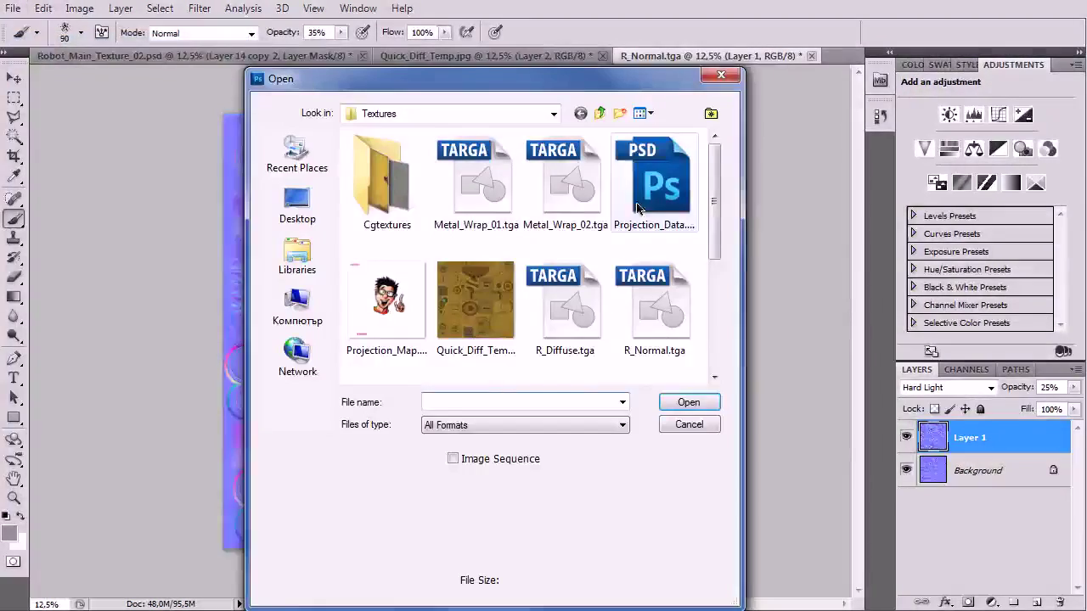
left_click_drag(714, 207, 711, 309)
left_click(476, 212)
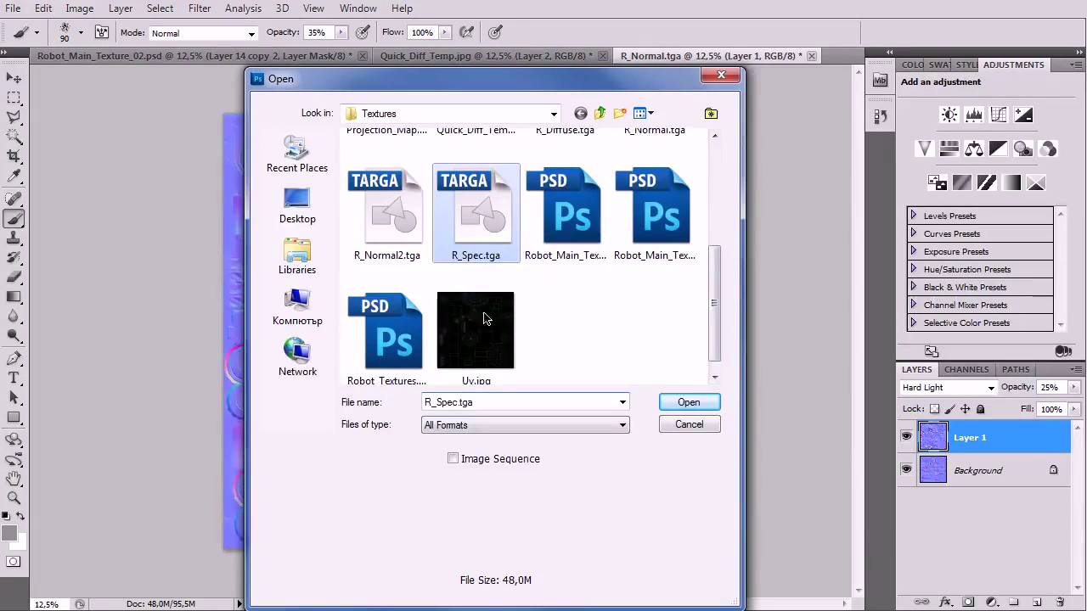
left_click(688, 402)
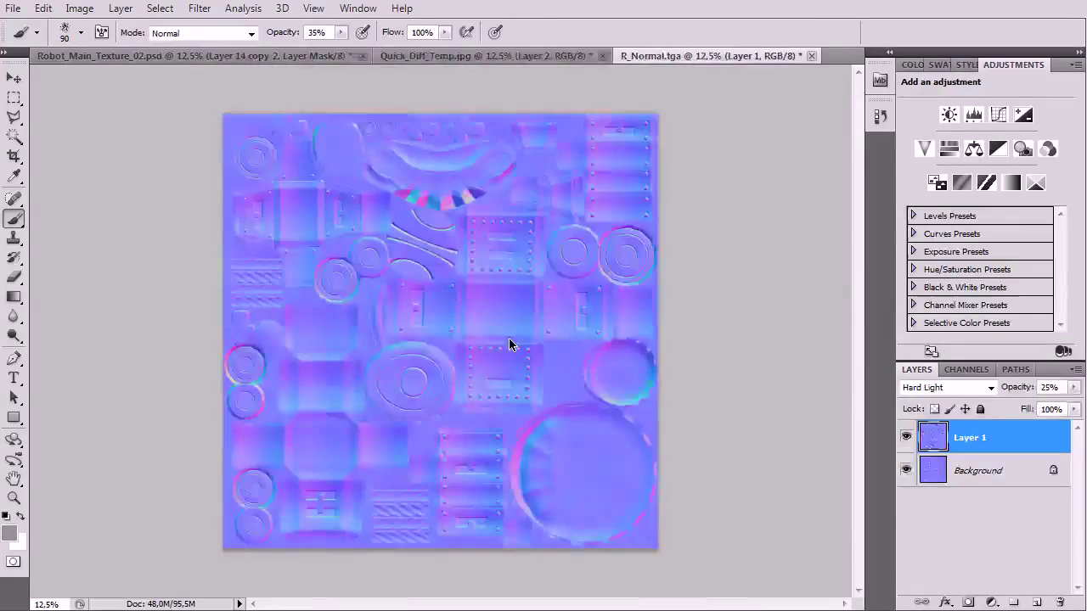
- Copy the whole image from Robot_Main_Texture_02.psd and paste it as a new layer into R_Spec.tga
left_click(119, 55)
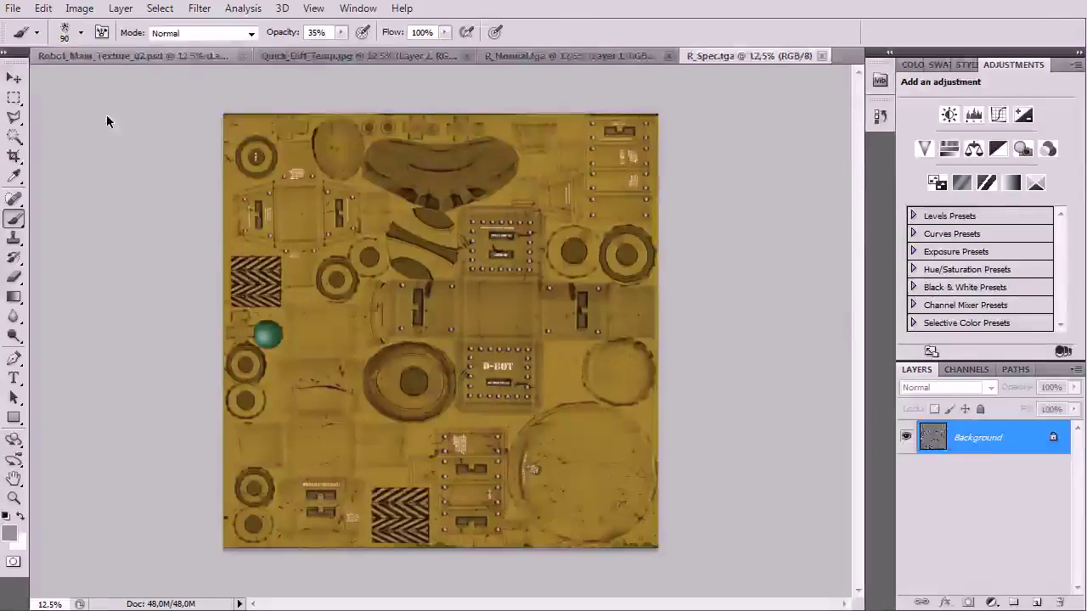
key("ctrl+a")
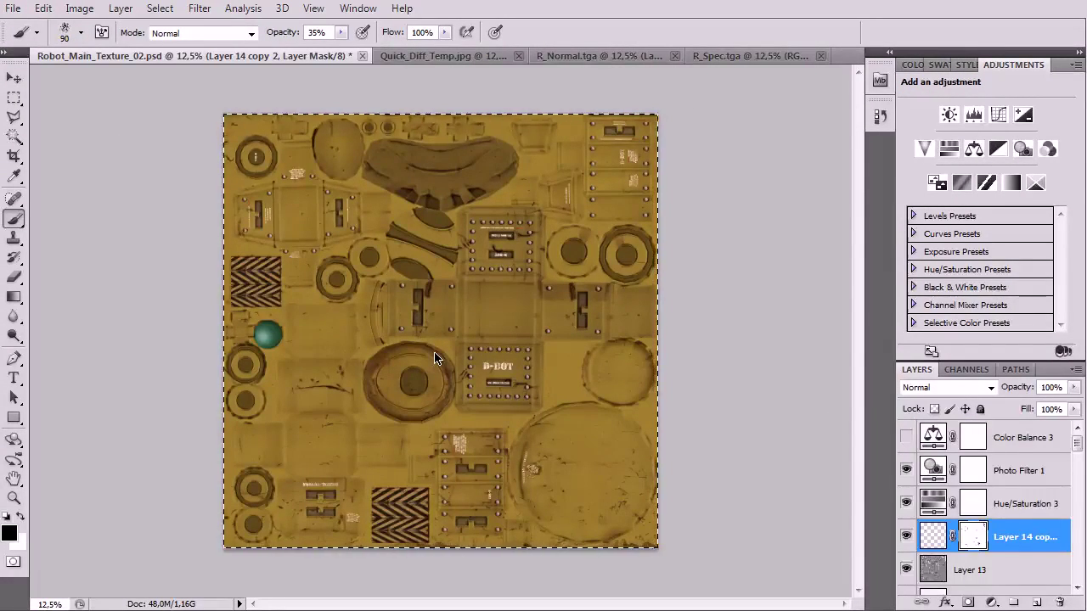
left_click(722, 55)
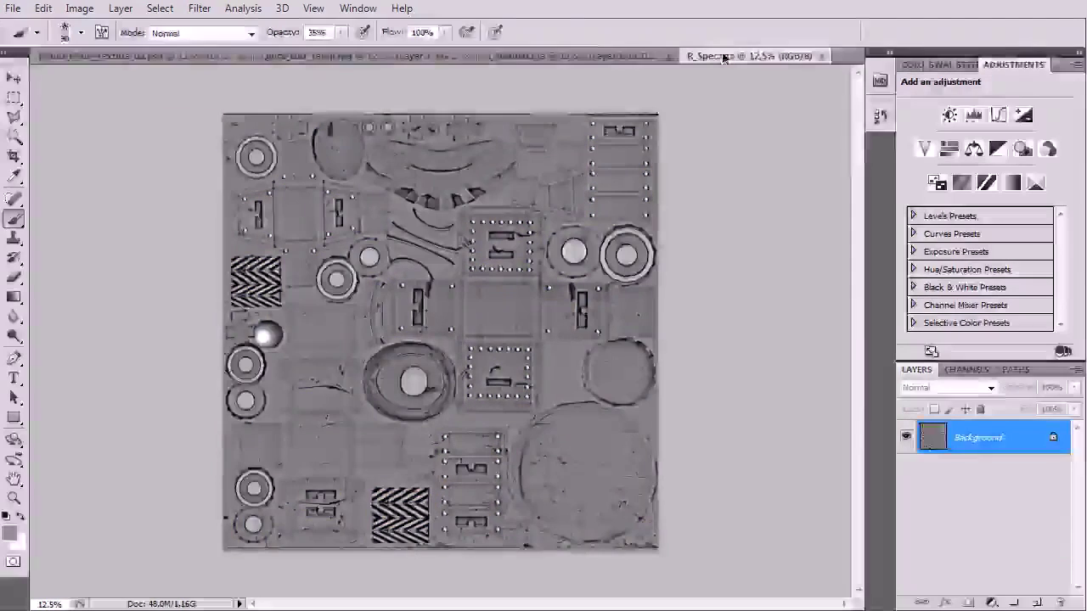
key("ctrl+v")
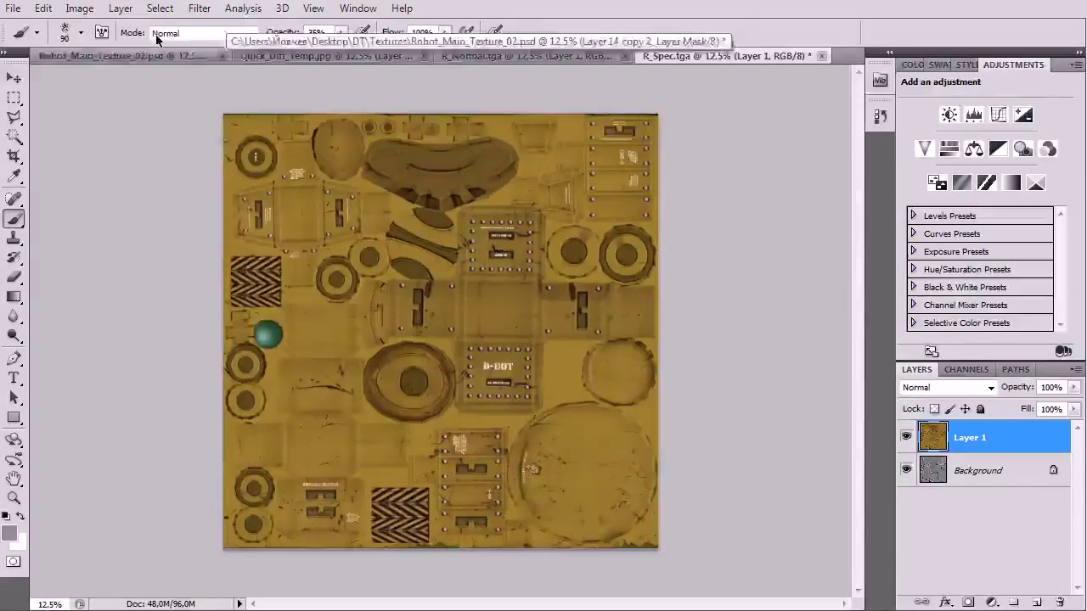
- Desaturate the pasted texture layer in R_Spec.tga
left_click(79, 8)
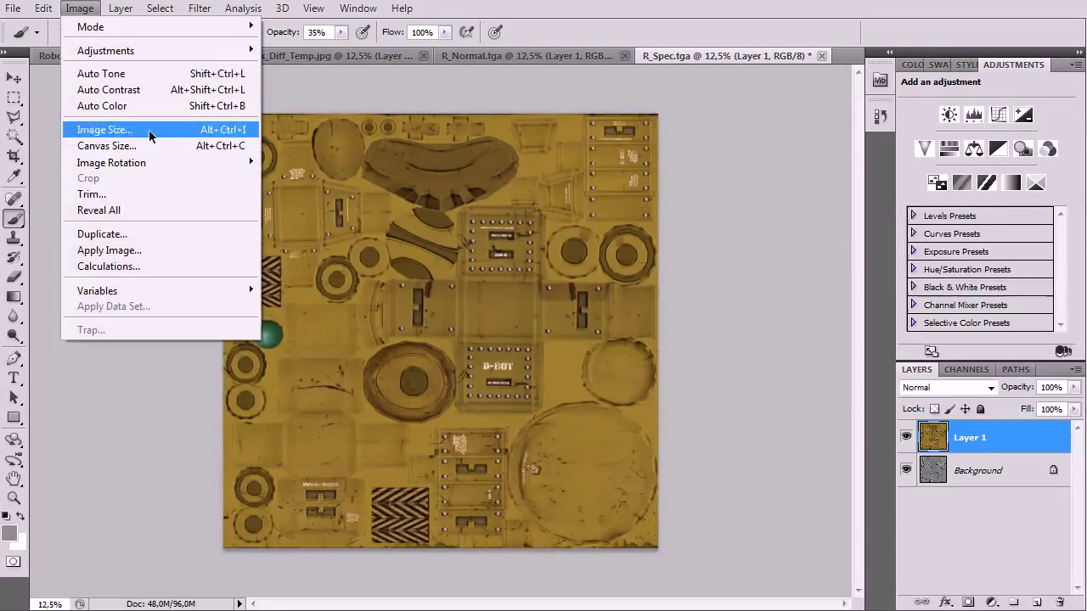
mouse_move(140, 51)
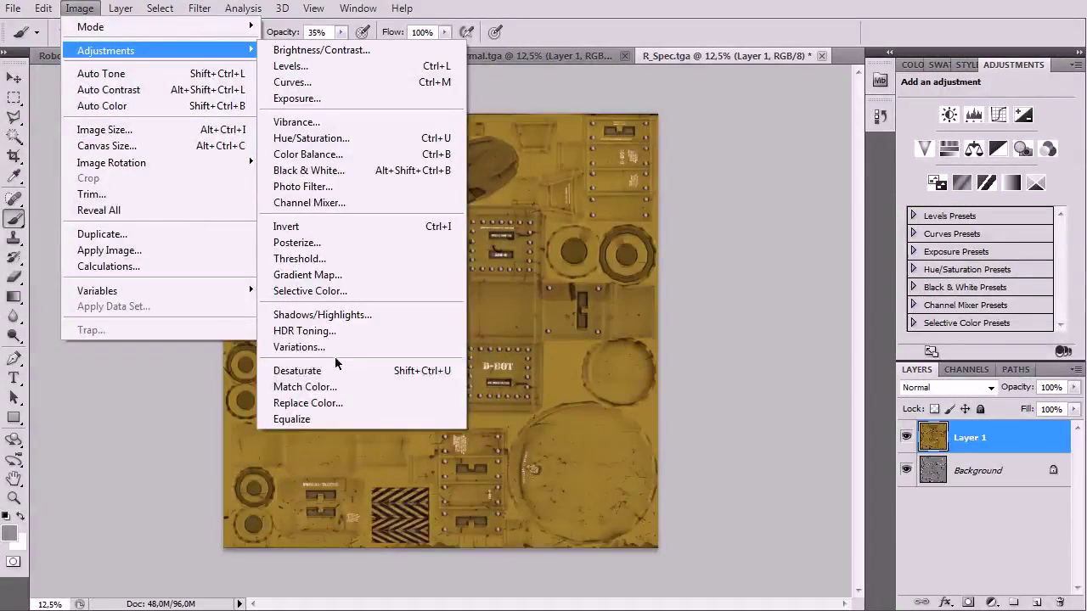
left_click(299, 371)
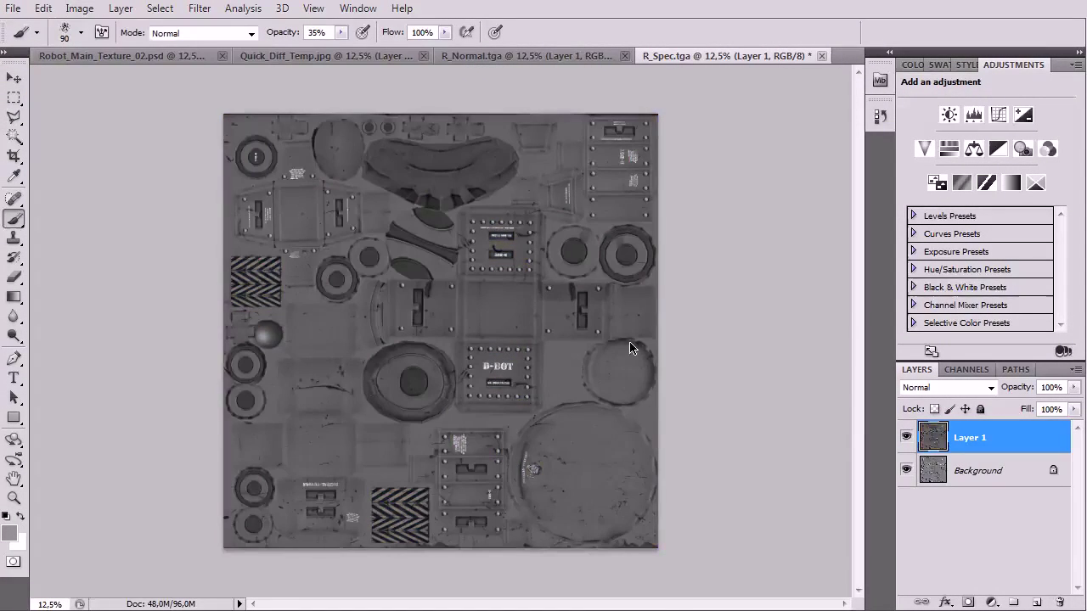
- Brighten the desaturated layer with Shadows/Highlights, setting the shadows amount to 58% and leaving highlights at 0%
key("ctrl+plus")
left_click(75, 7)
mouse_move(127, 47)
left_click(386, 323)
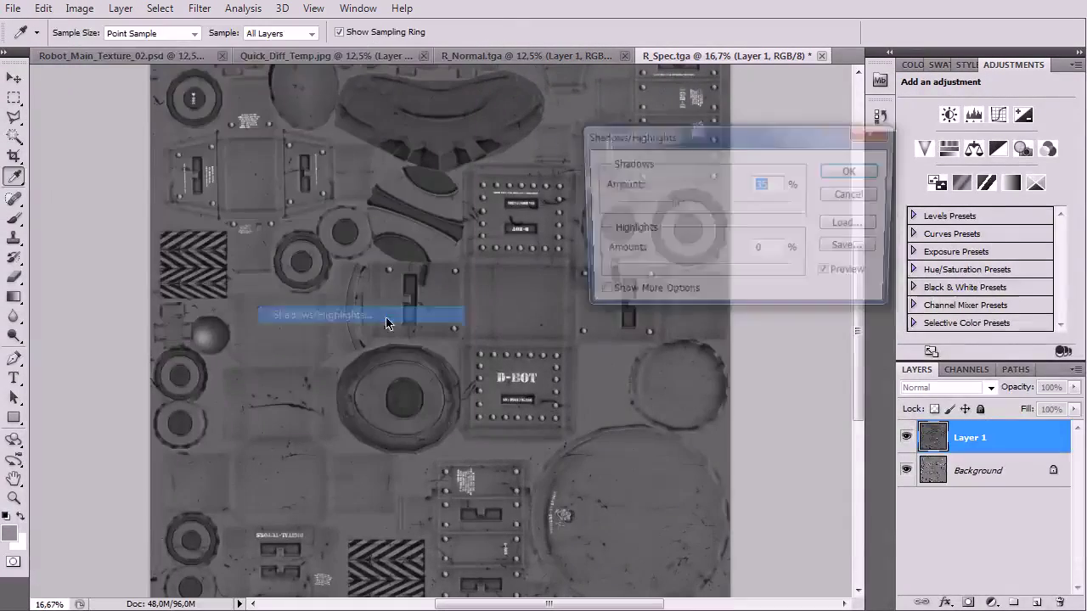
left_click_drag(672, 204, 715, 202)
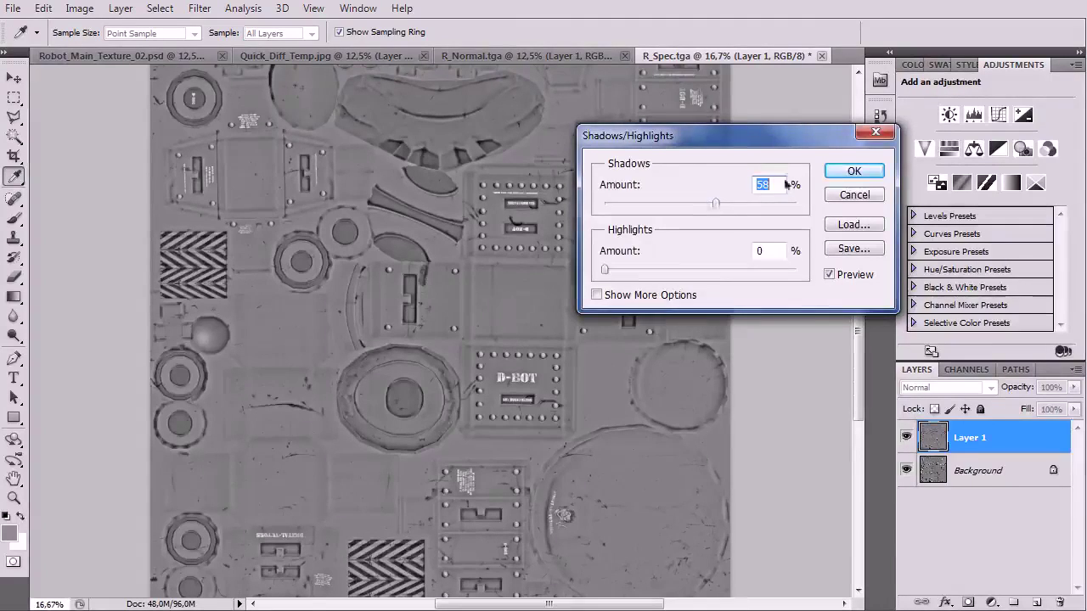
left_click(849, 173)
- Try several blend modes on Layer 1, starting with Multiply, and settle on Darker Color
key("b")
left_click(948, 392)
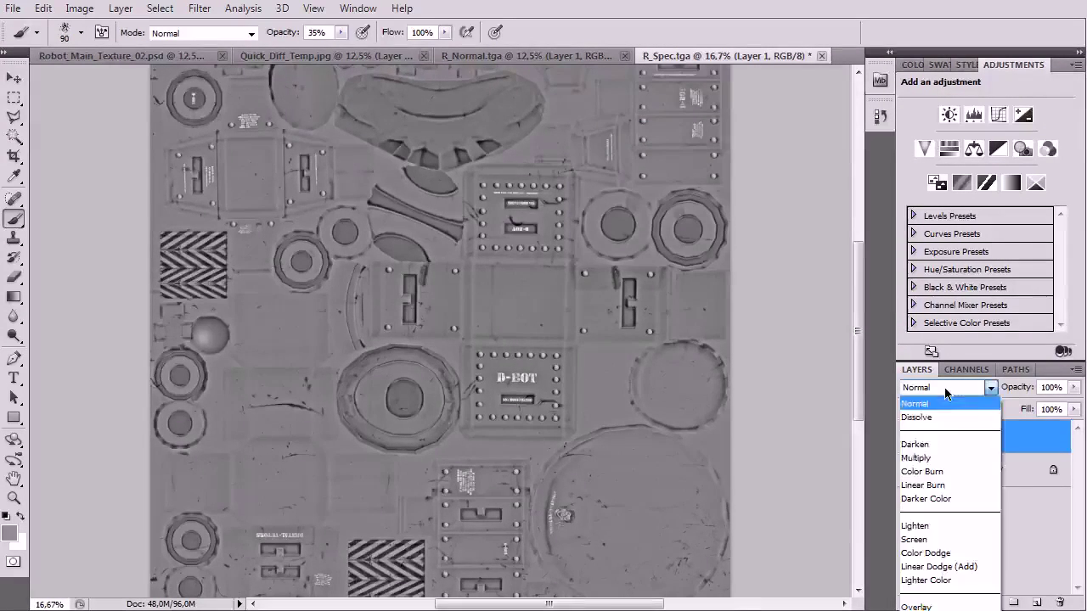
left_click(926, 456)
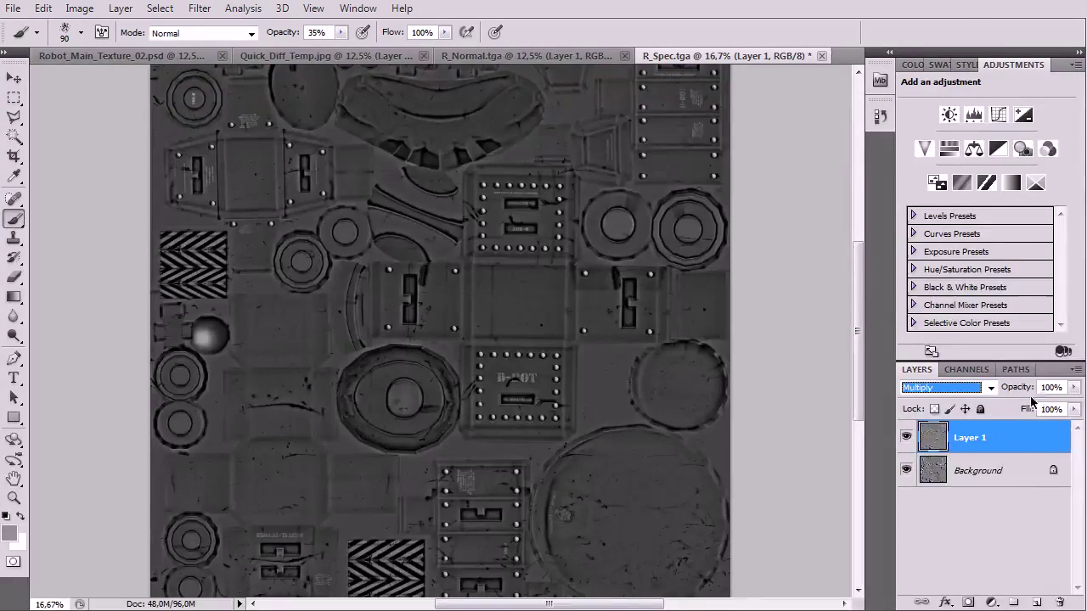
key("Down")
key("Down")
key("Down")
key("Down")
key("Down")
key("Up")
key("Up")
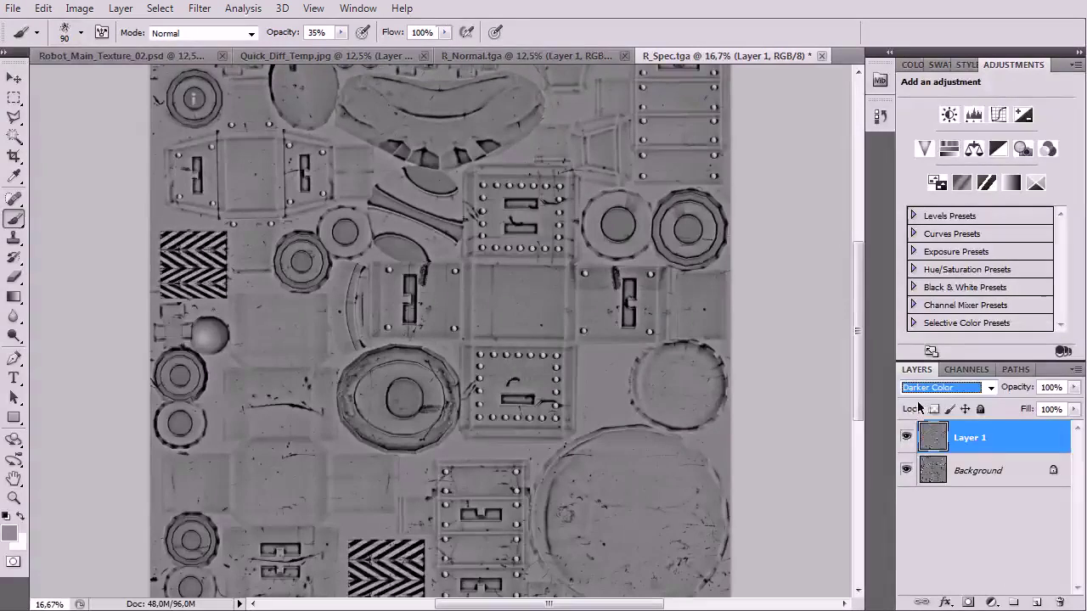
- Compare the specular map with and without Layer 1 and examine its panels and circular parts up close
left_click(906, 438)
left_click(907, 437)
left_click(906, 438)
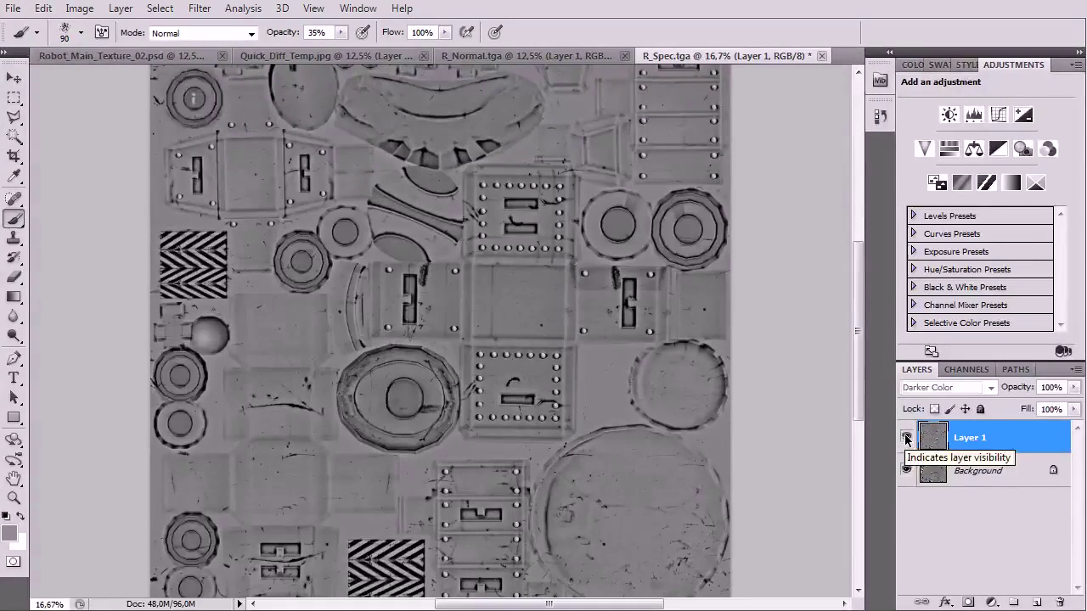
left_click(906, 437)
left_click(906, 438)
key("ctrl+plus")
key("ctrl+plus")
key("ctrl+plus")
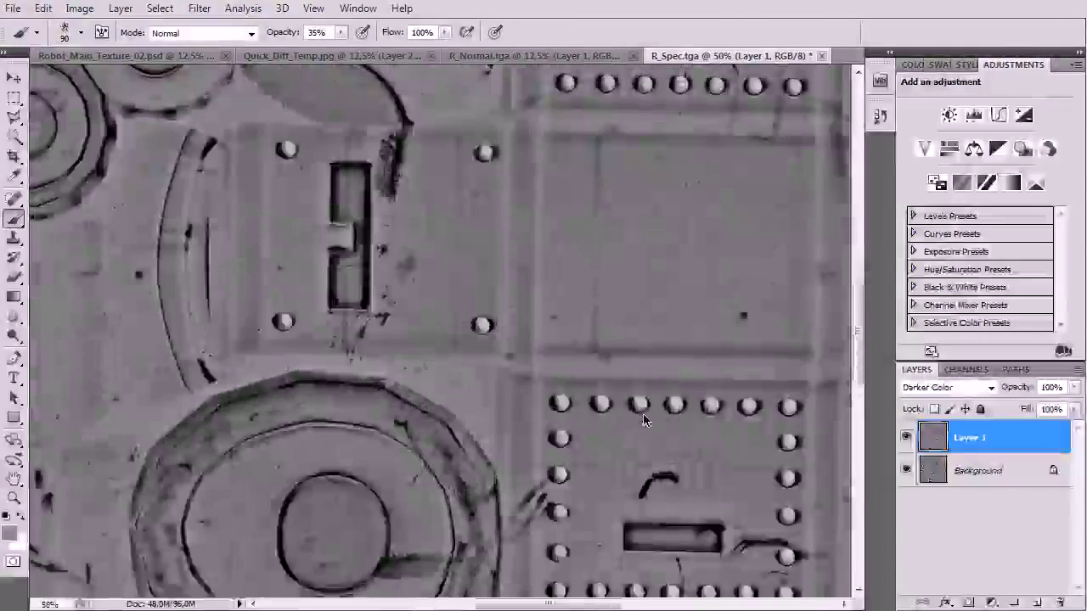
left_click_drag(643, 418, 566, 269)
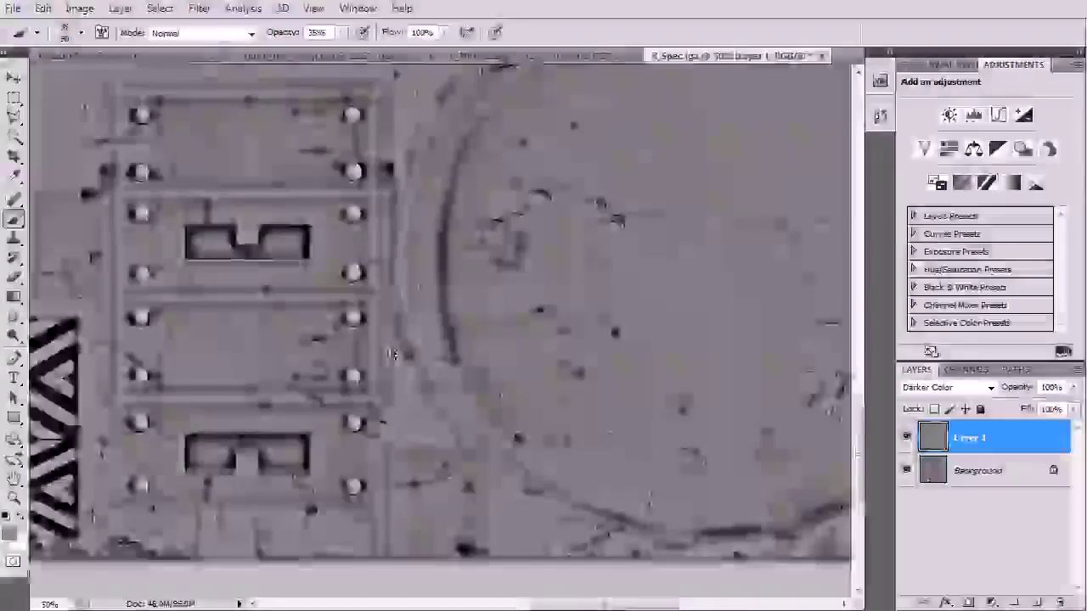
left_click_drag(370, 352, 613, 353)
left_click_drag(214, 260, 493, 370)
scroll(494, 375, "down", 4)
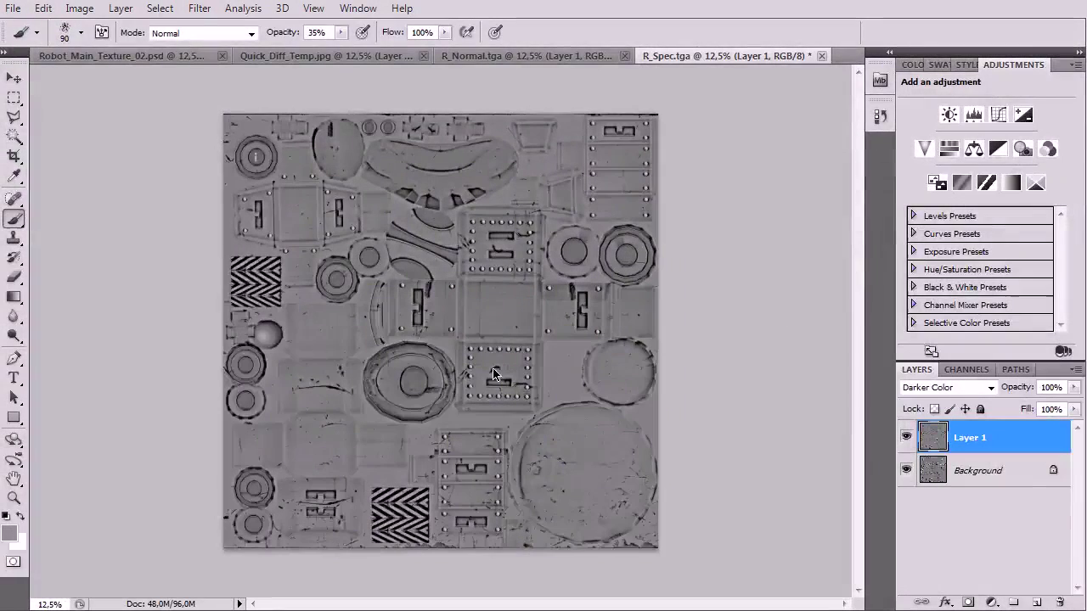
- Flatten the specular map's layers and undo the flattening
left_click(110, 10)
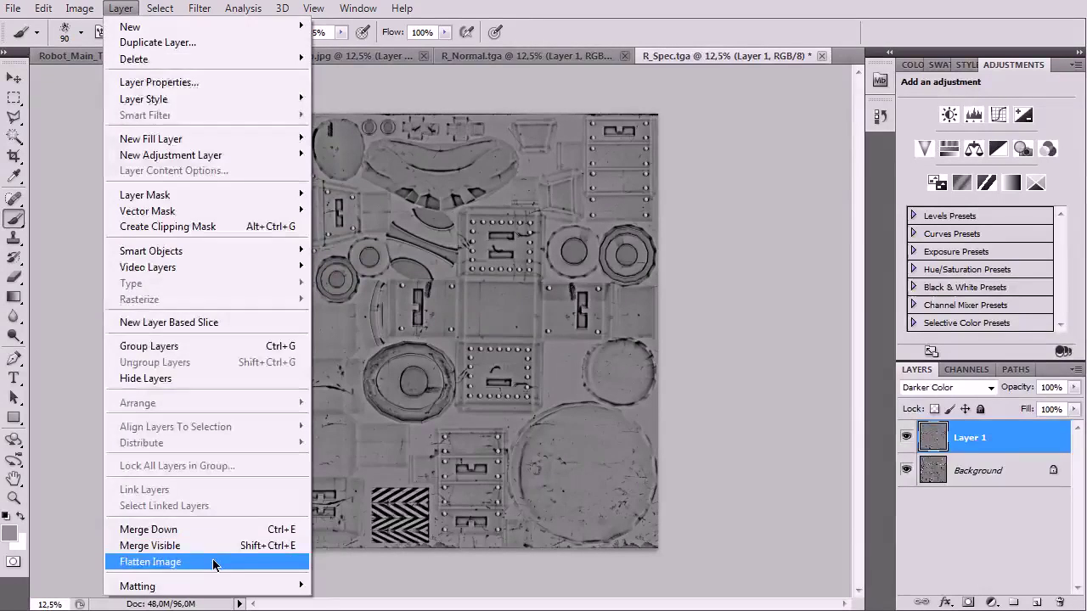
left_click(212, 562)
key("ctrl+z")
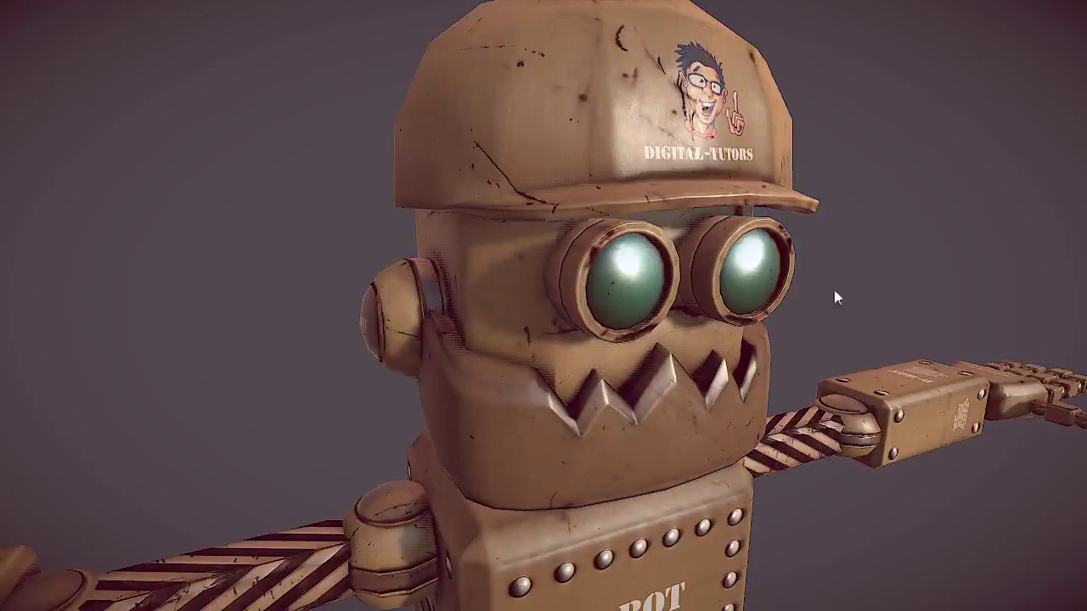
- Inspect the specular reflections on the robot's head and body in the 3D viewer
left_click_drag(847, 303, 839, 328)
left_click_drag(773, 407, 615, 407)
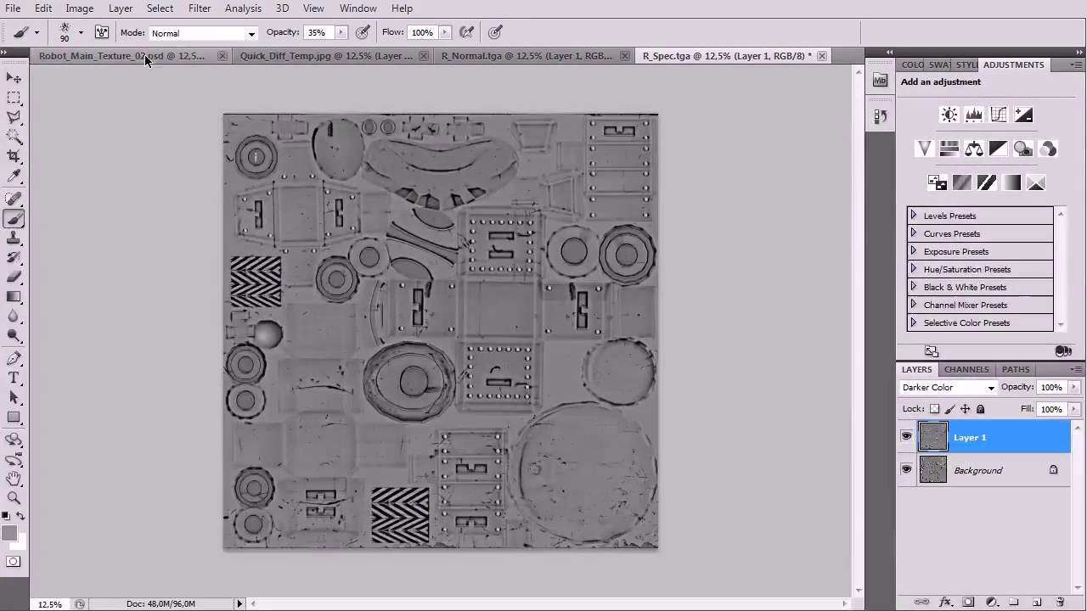
- Return to Photoshop and paste the copied main texture as a new layer into Quick_Diff_Temp.jpg
left_click(144, 56)
left_click(426, 56)
key("ctrl+v")
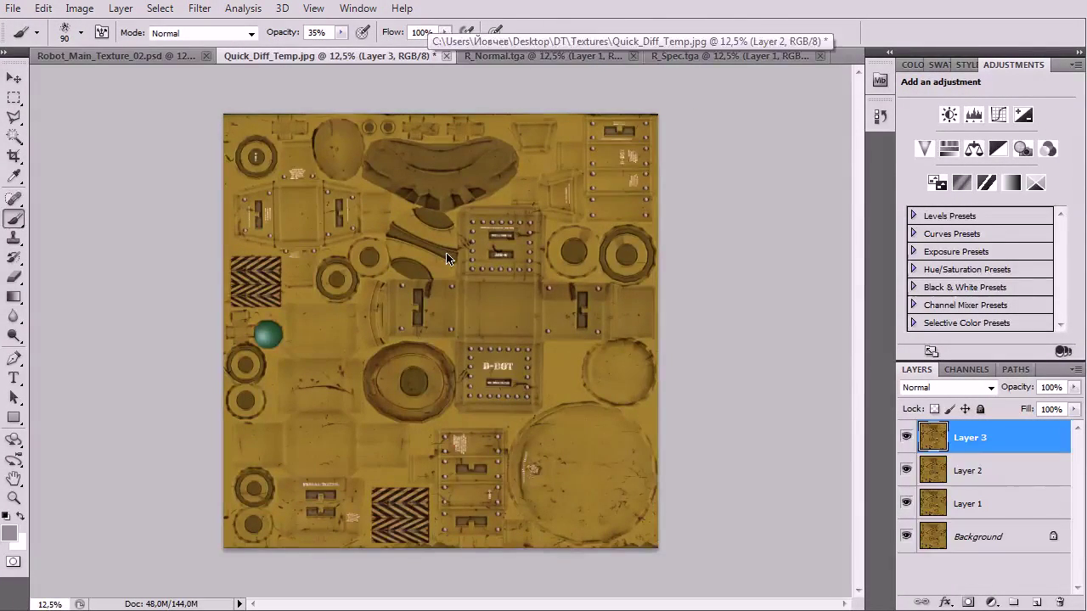
- Save the diffuse texture in Targa format over R_Diffuse.tga at 24 bits/pixel
key("ctrl+shift+s")
left_click(507, 402)
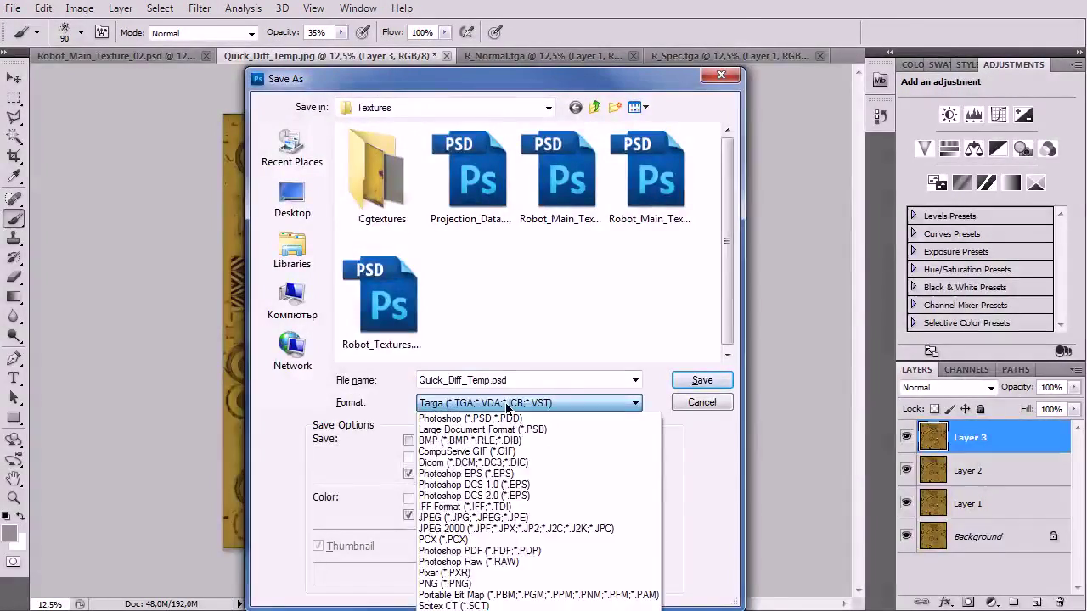
left_click(507, 406)
left_click(650, 174)
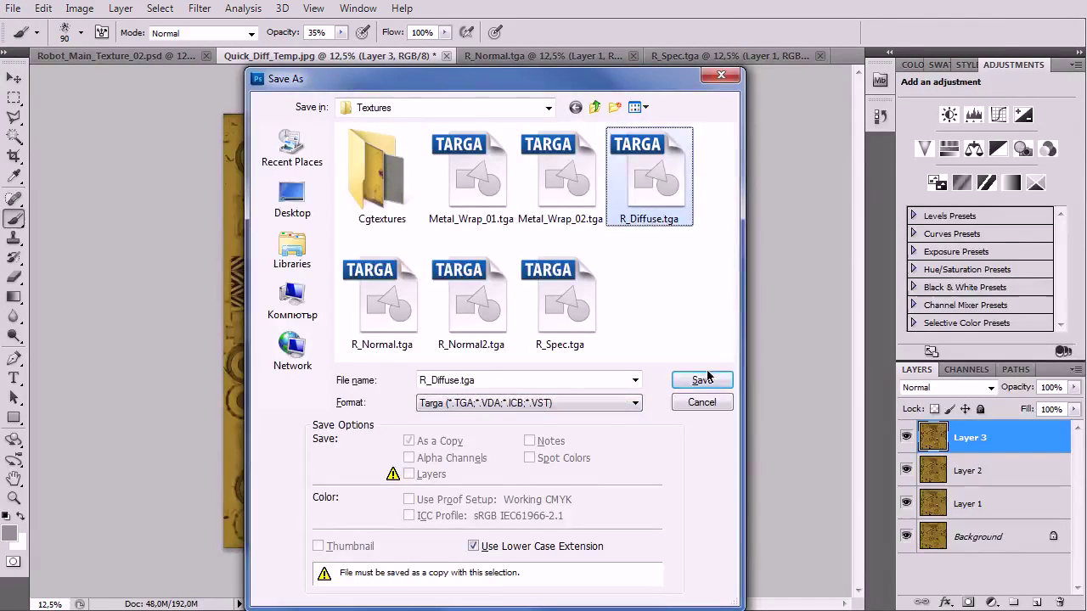
left_click(702, 380)
left_click(497, 228)
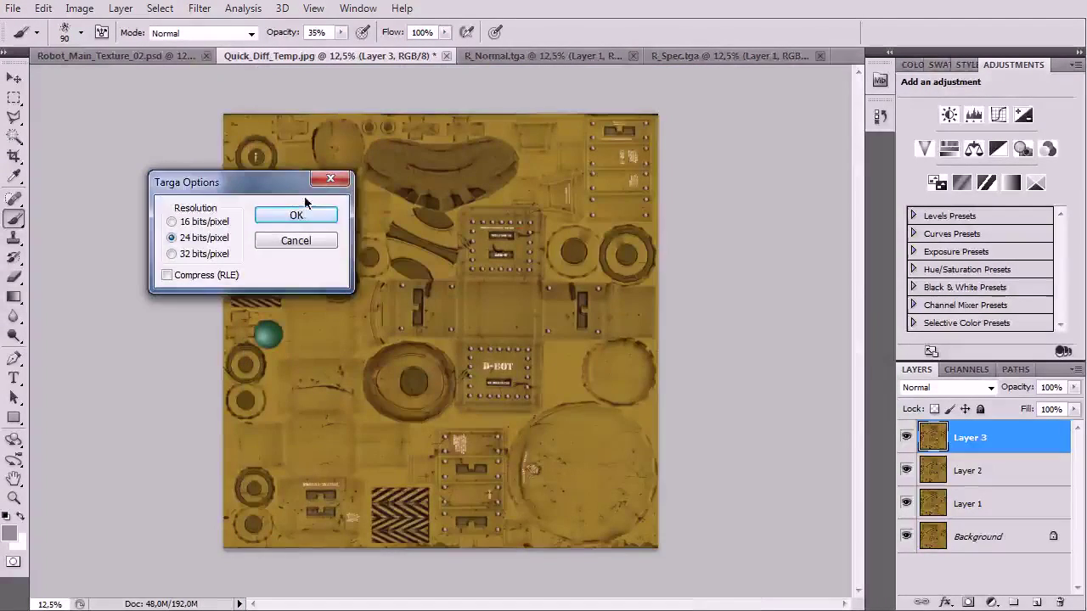
left_click(304, 213)
- Switch to the 3D viewer and inspect the updated diffuse texture on the whole robot from several angles
key("alt+Tab")
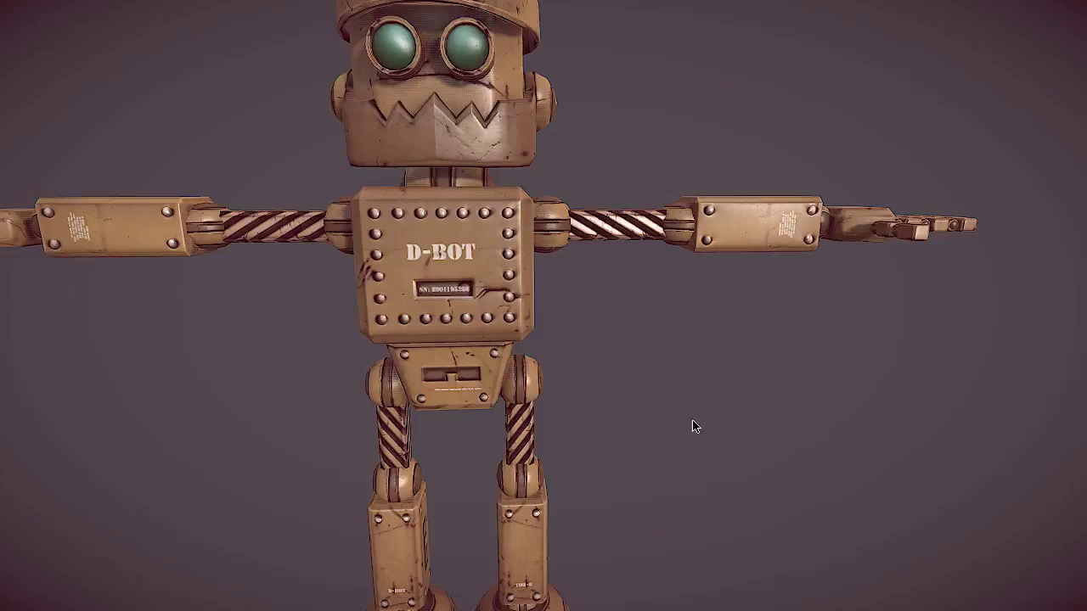
left_click_drag(654, 348, 694, 291)
left_click_drag(715, 372, 671, 425)
scroll(728, 456, "down", 3)
left_click_drag(728, 456, 803, 417)
scroll(769, 476, "up", 2)
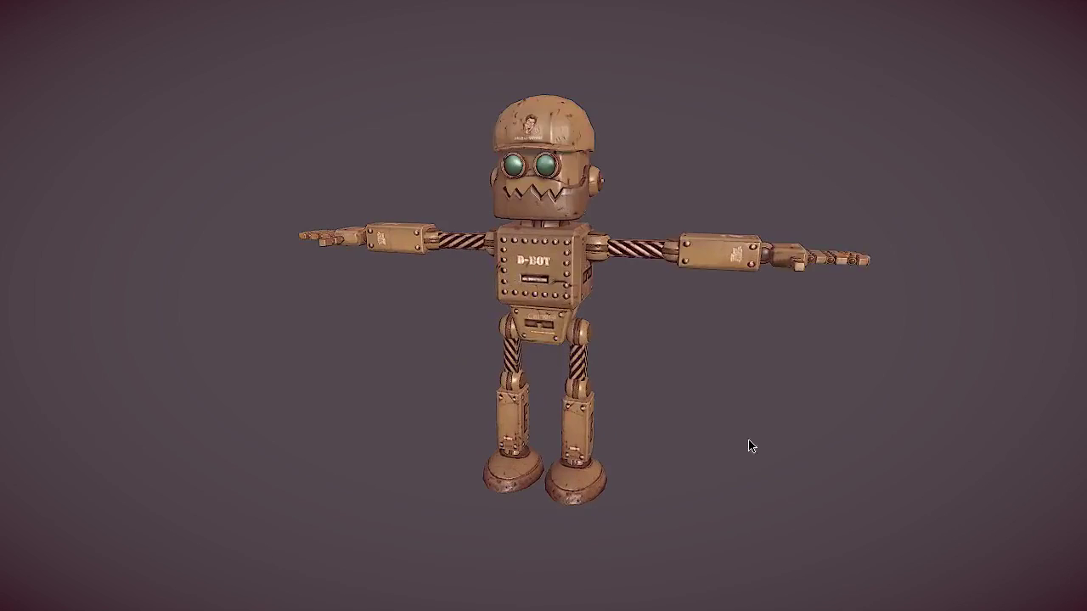
scroll(770, 476, "up", 3)
- Show the viewer's settings and set the render camera's field of view to 45
key("Tab")
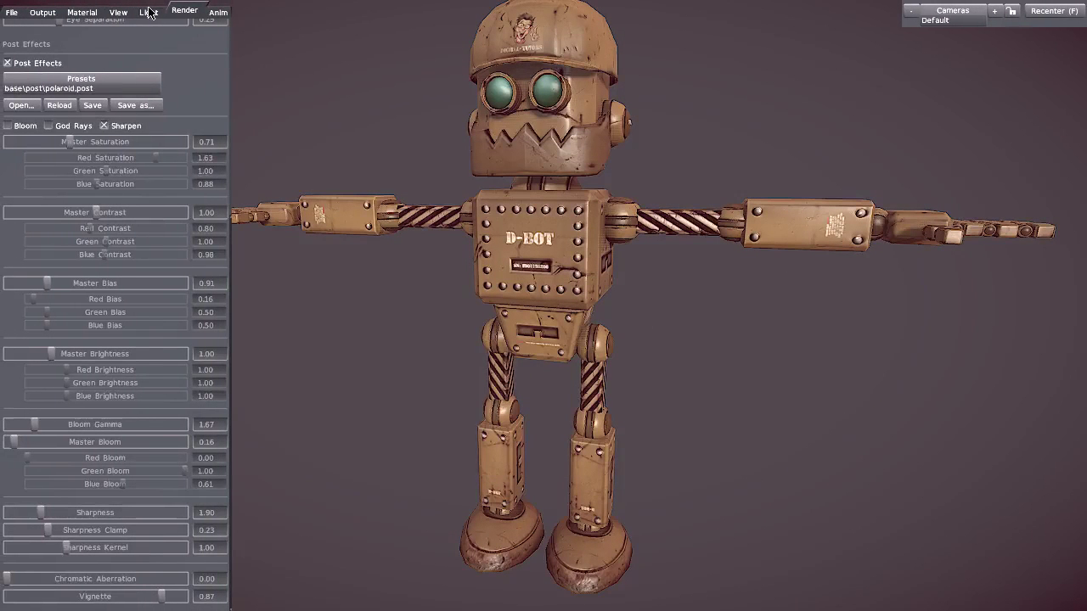
left_click(118, 14)
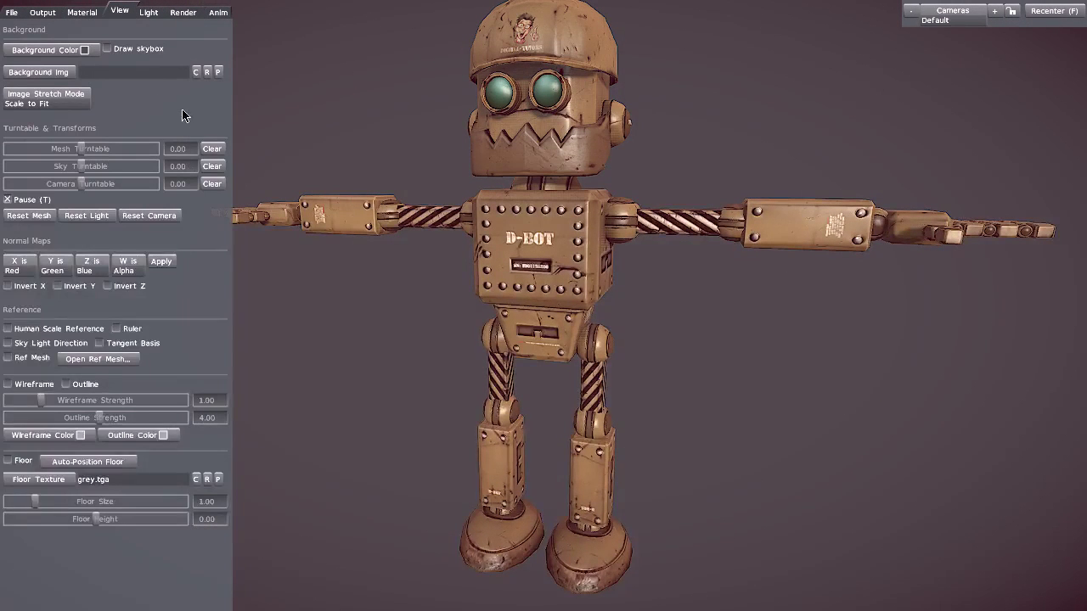
left_click(181, 13)
scroll(223, 165, "up", 6)
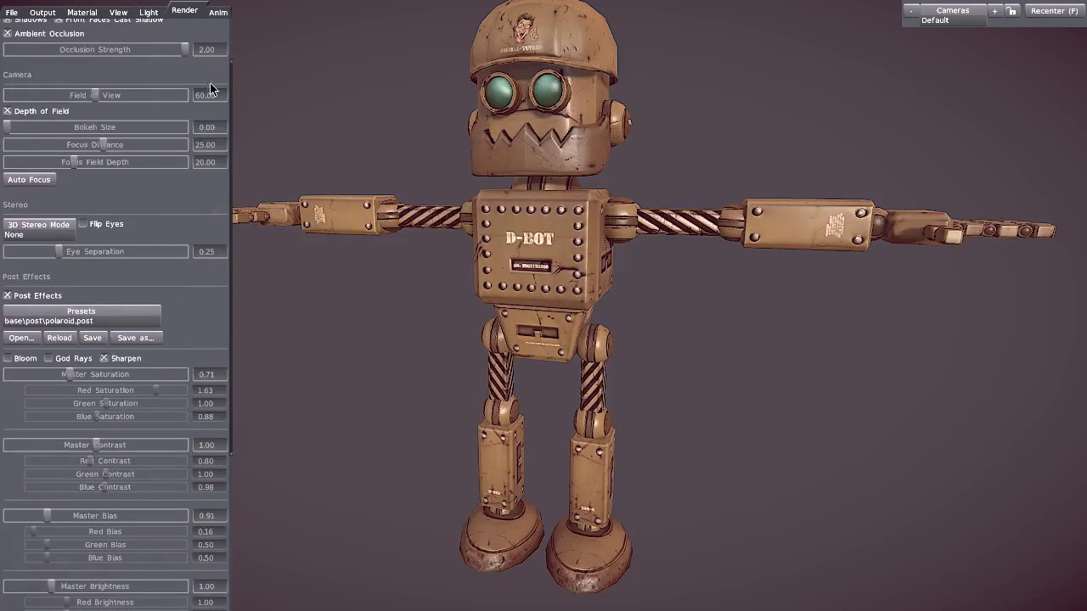
left_click_drag(213, 98, 188, 103)
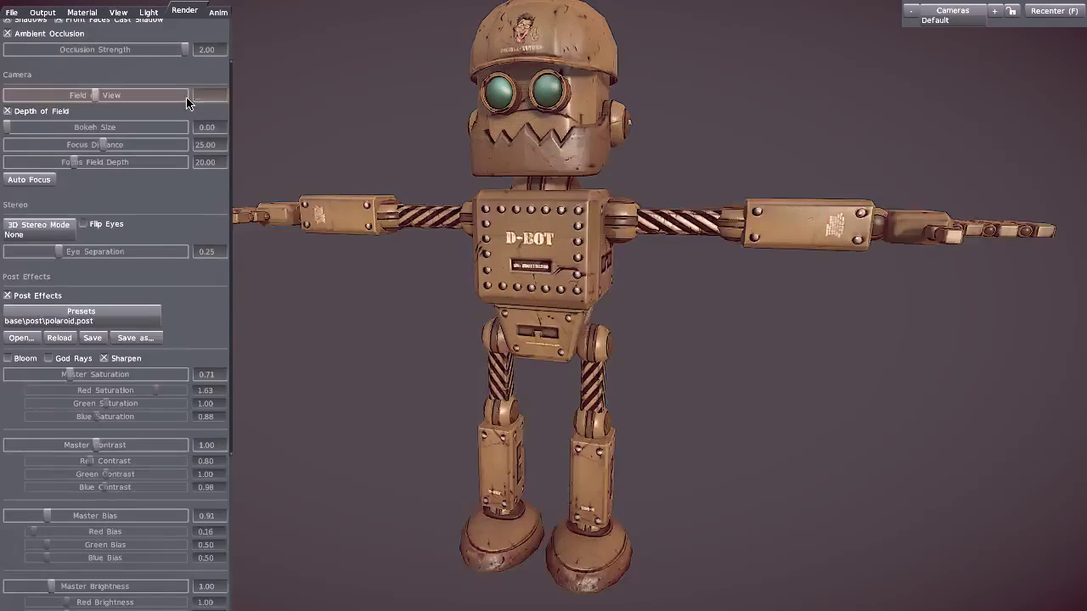
scroll(718, 381, "down", 5)
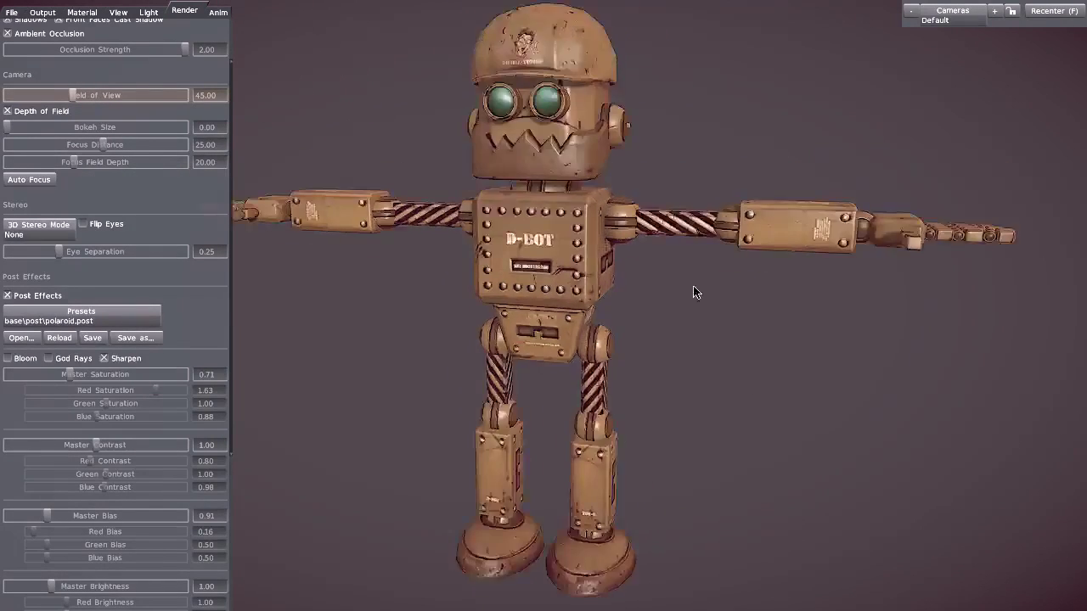
- Examine the textured robot with the interface hidden, from the full front view around to the back of its head
left_click_drag(752, 348, 751, 389)
scroll(751, 388, "down", 3)
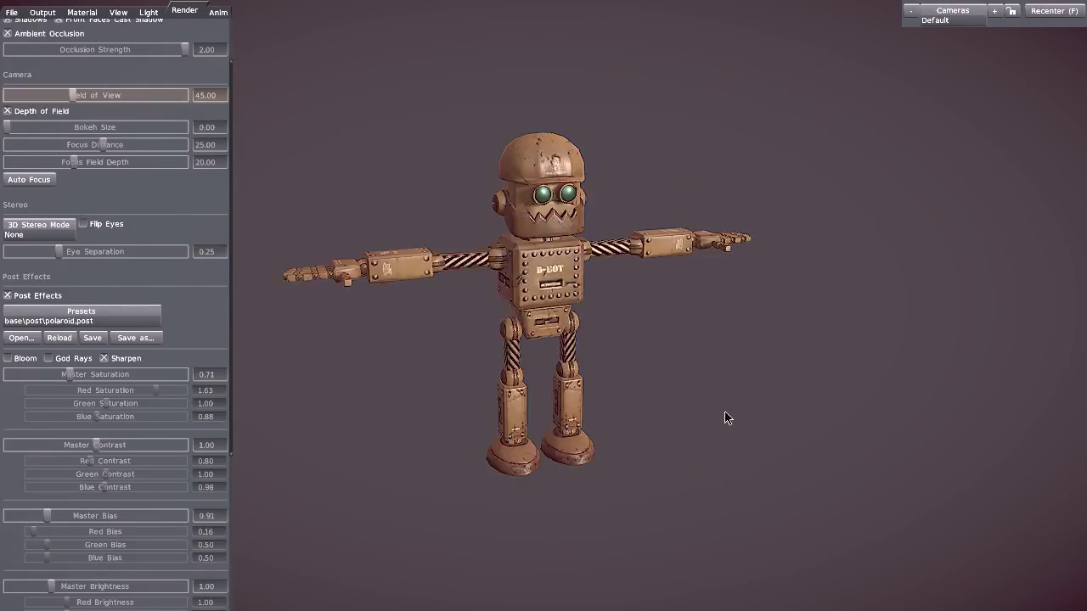
scroll(723, 387, "up", 4)
key("Escape")
left_click_drag(744, 473, 697, 416)
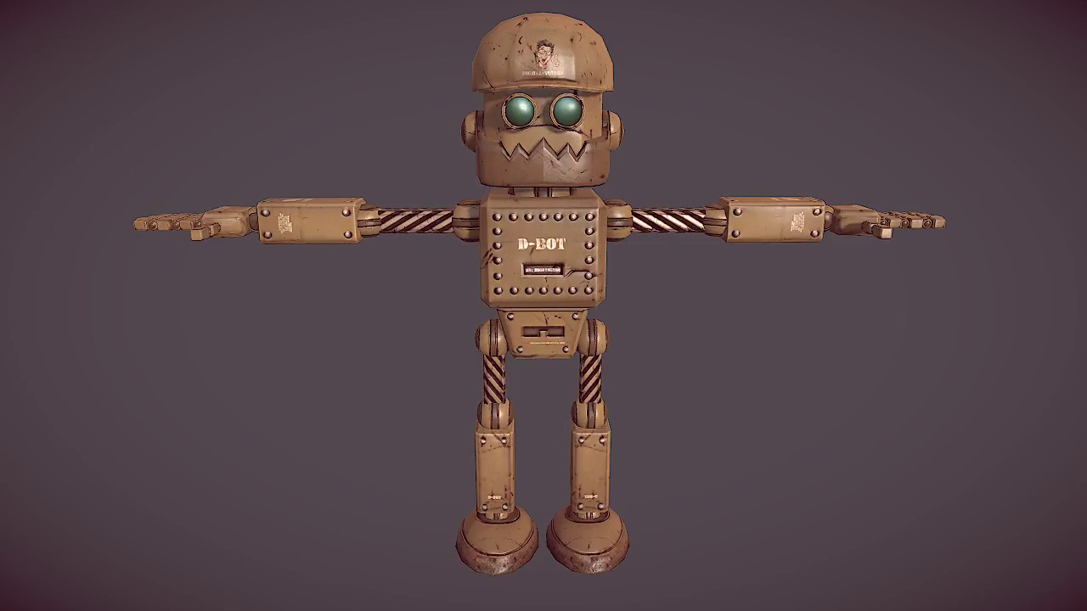
left_click_drag(712, 329, 439, 327)
left_click_drag(794, 376, 682, 361)
scroll(739, 317, "up", 1)
scroll(737, 331, "up", 5)
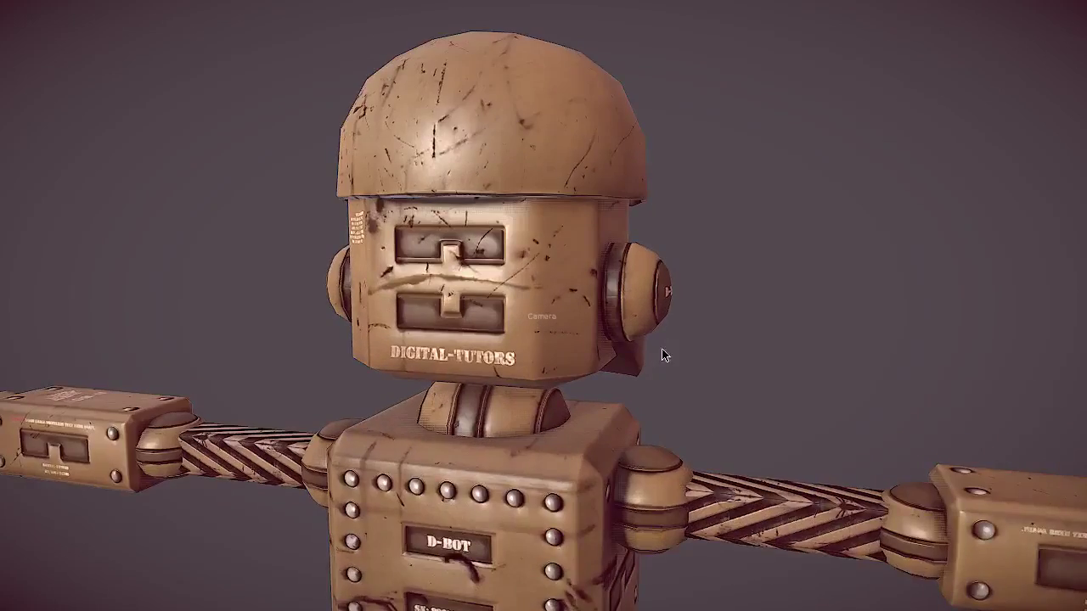